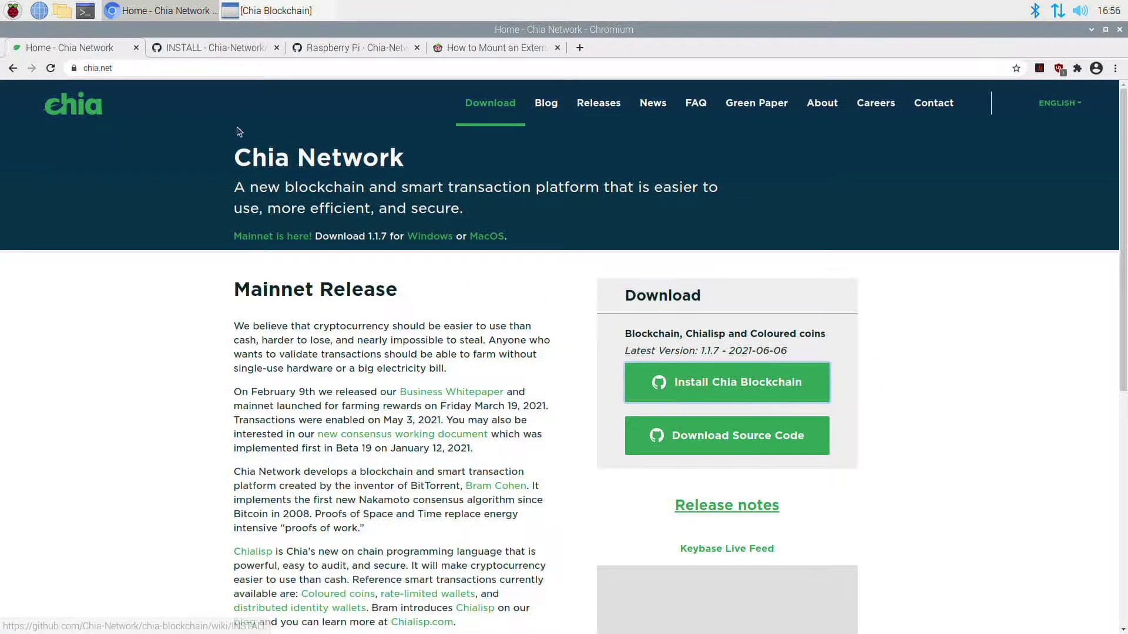
# Open the Raspberry Pi instructions through the INSTALL wiki page's other platforms section and read the swap space and setup notes.
pyautogui.click(223, 50)
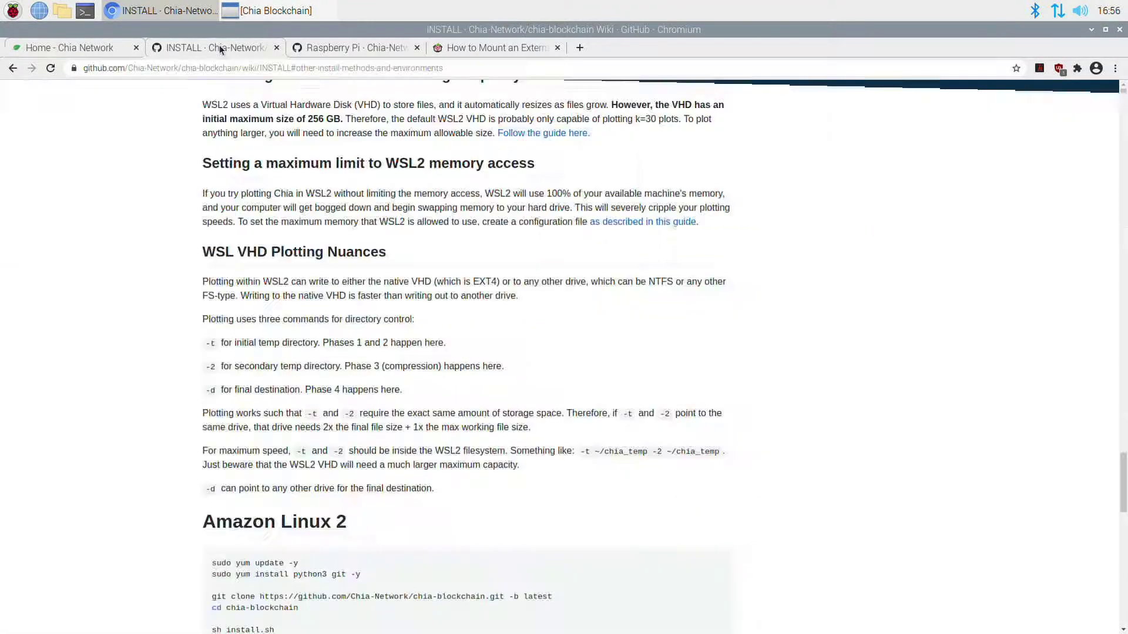
pyautogui.scroll(10, 149, 403)
pyautogui.scroll(20, 146, 399)
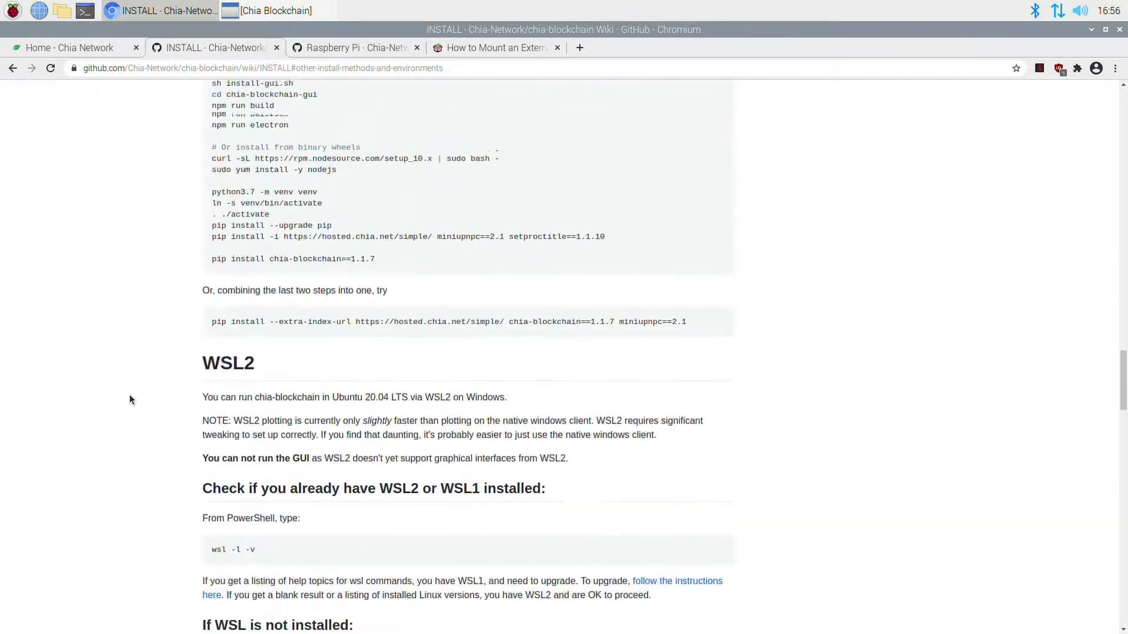
pyautogui.scroll(3, 132, 396)
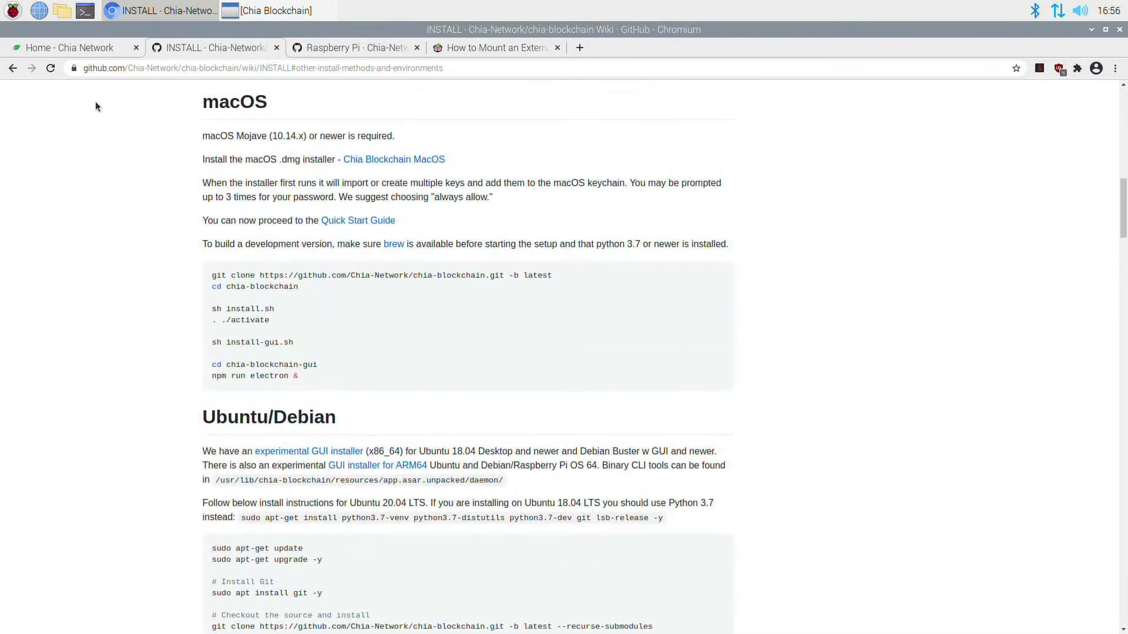
pyautogui.moveTo(1122, 188); pyautogui.dragTo(1096, 68)
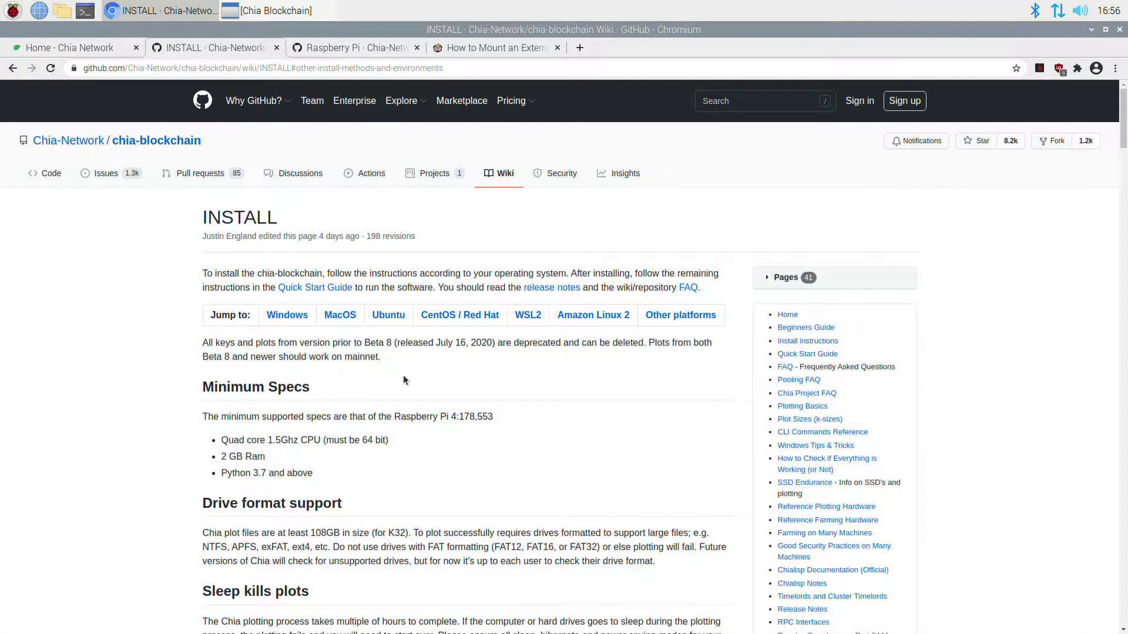
pyautogui.scroll(-5, 579, 390)
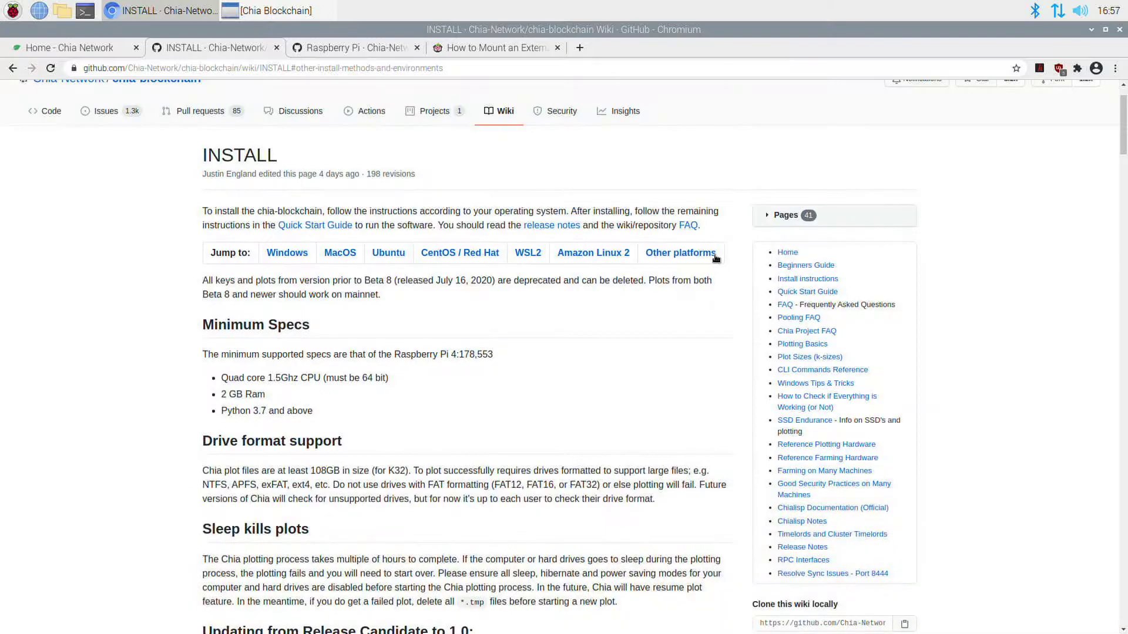
pyautogui.click(714, 257)
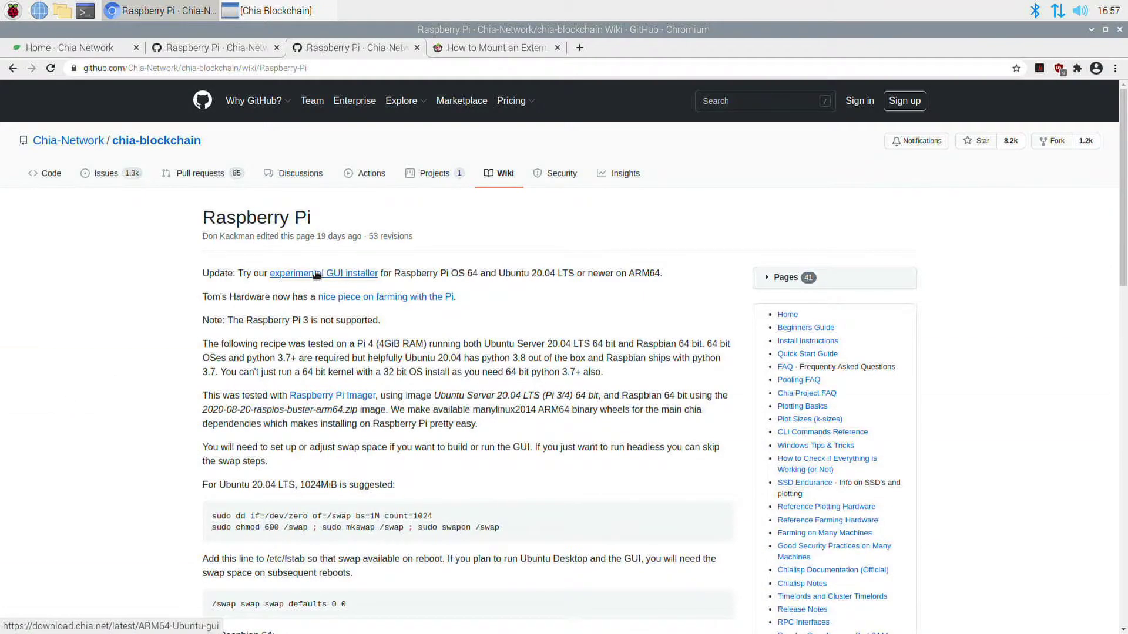
pyautogui.scroll(-4, 124, 337)
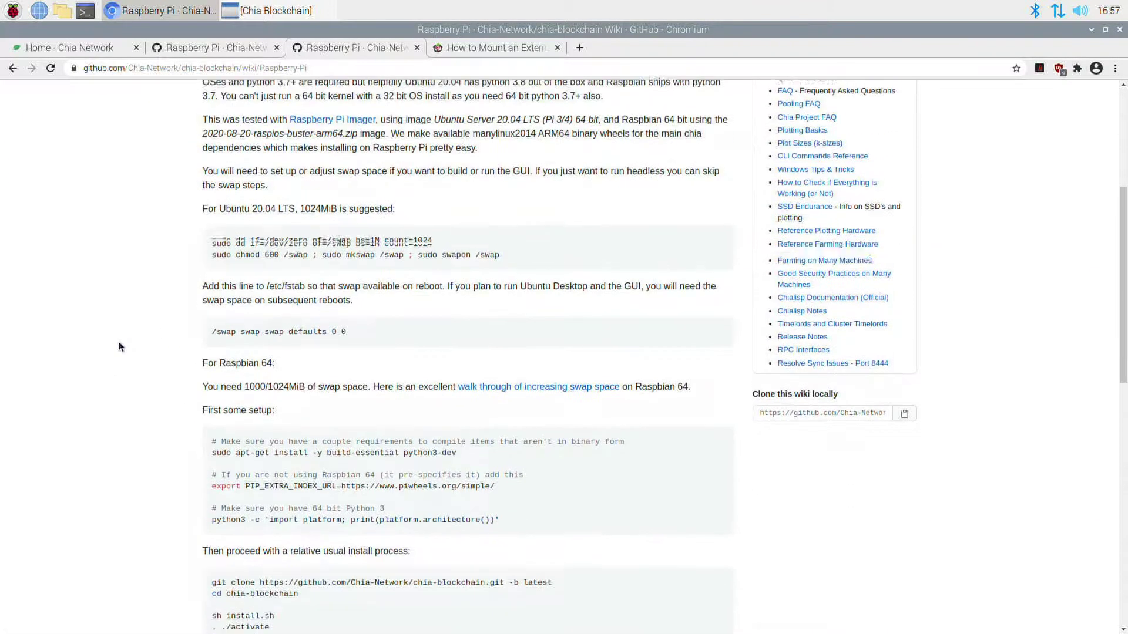
pyautogui.scroll(1, 119, 347)
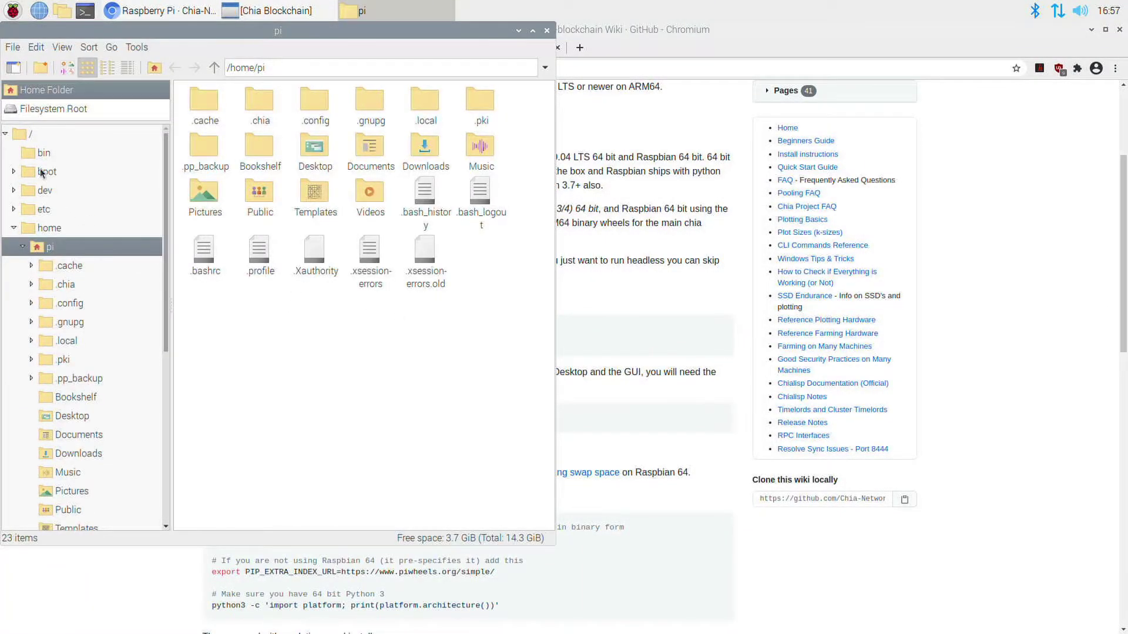
# Start installing chia-blockchain_1.1.7_arm64.deb from the Downloads folder, cancel the installation and close the file manager.
pyautogui.click(77, 453)
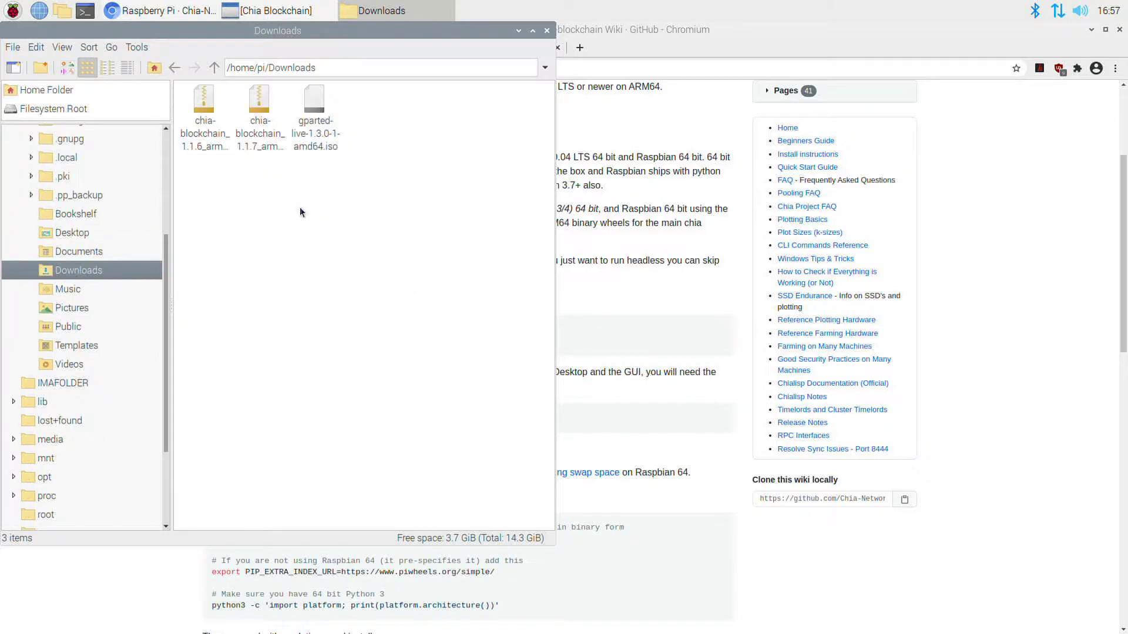
pyautogui.click(259, 146)
pyautogui.doubleClick(265, 146)
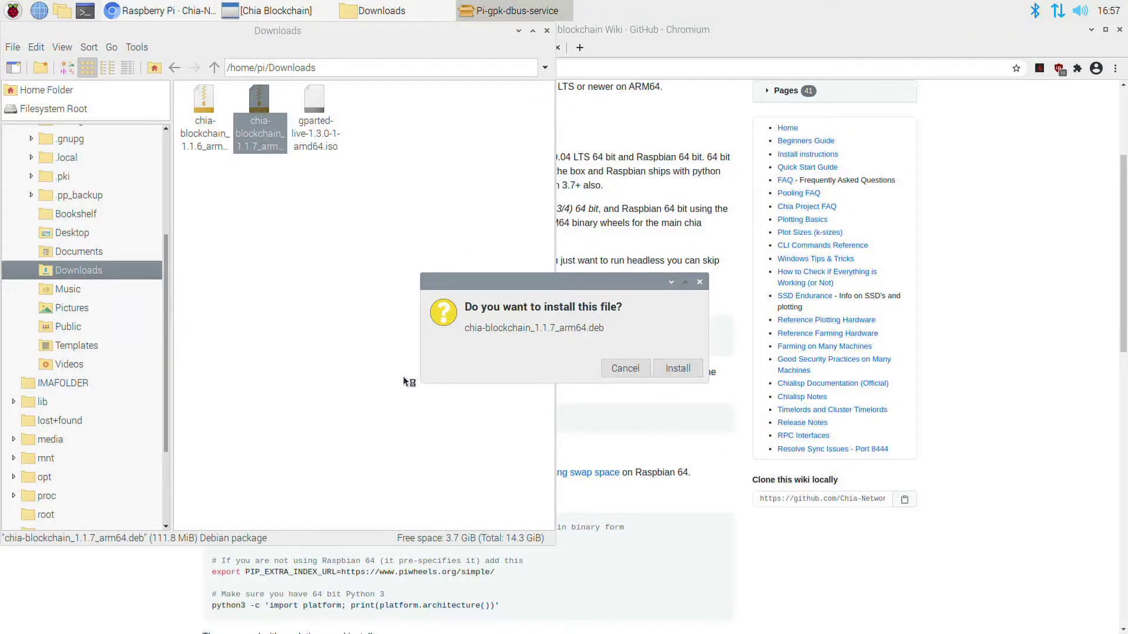
pyautogui.click(699, 282)
pyautogui.click(382, 244)
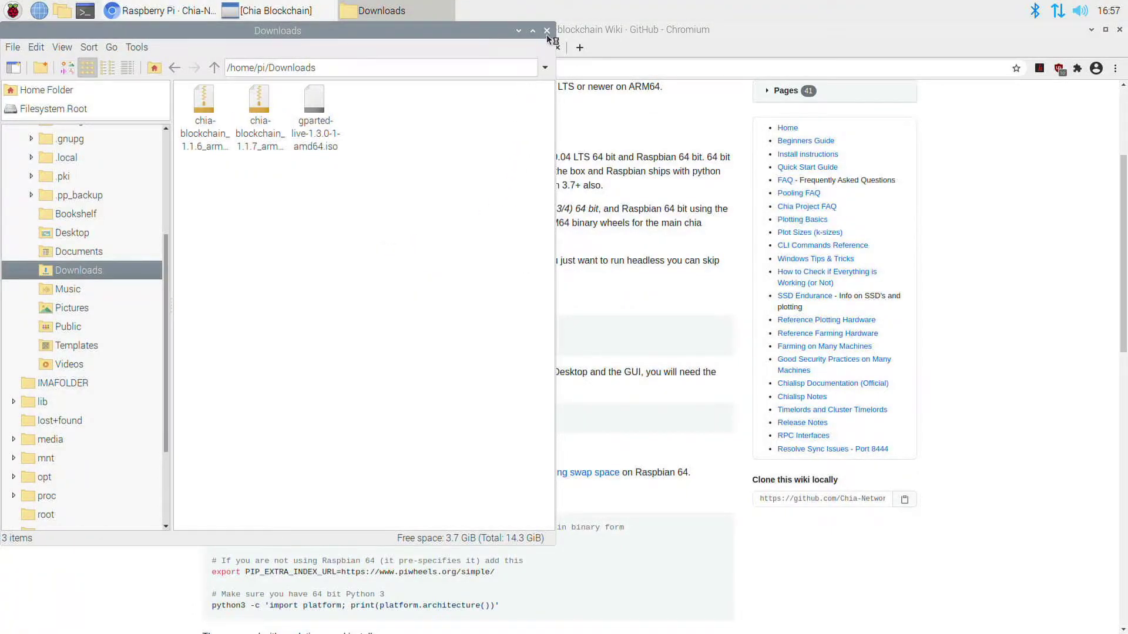
pyautogui.click(547, 32)
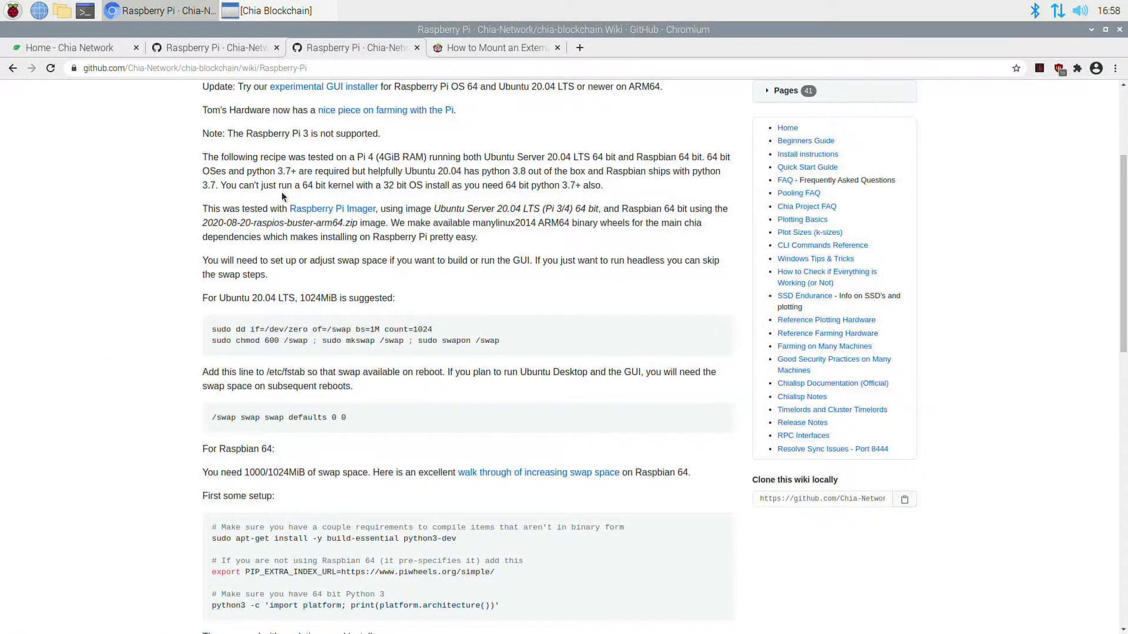
# Look for Chia Blockchain among the installed accessories and check the full node status in its running window.
pyautogui.click(13, 11)
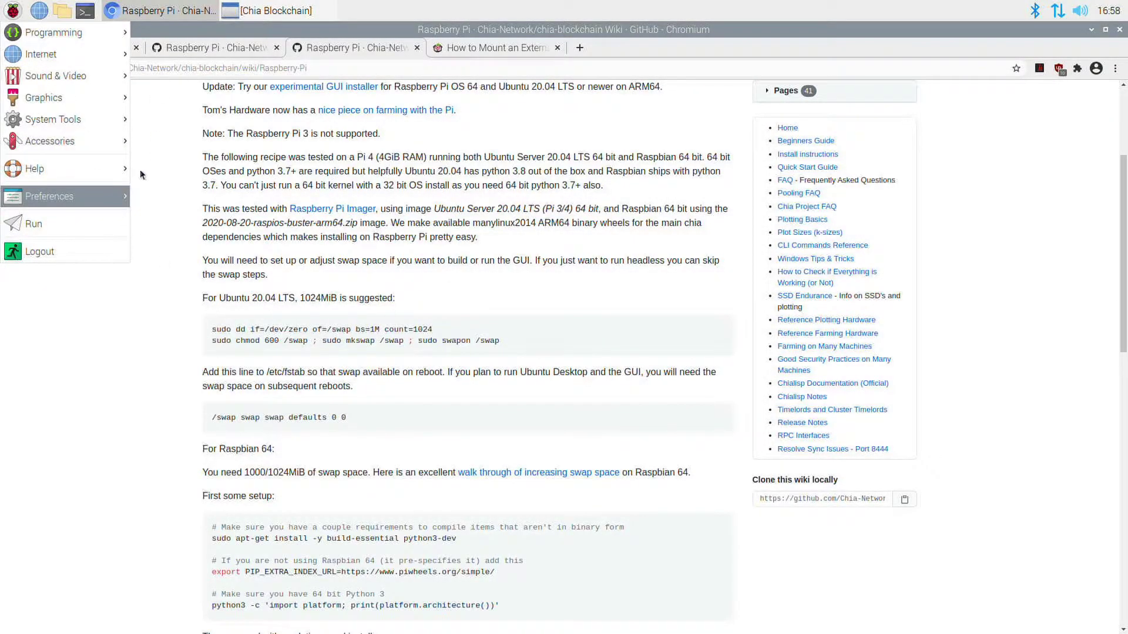
pyautogui.moveTo(54, 138)
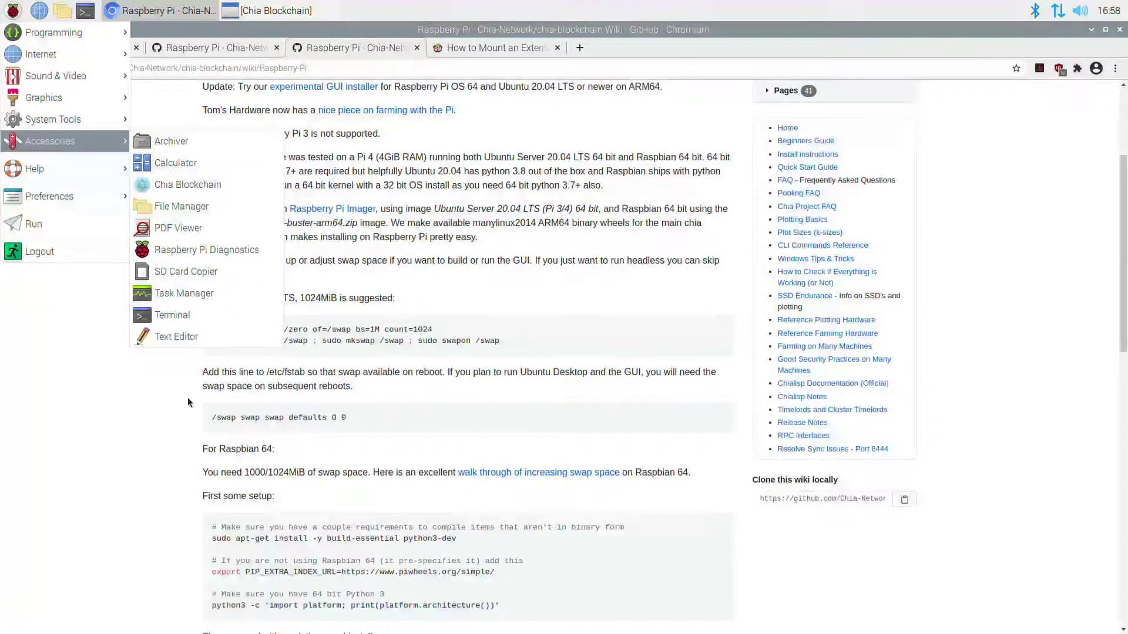
pyautogui.click(69, 411)
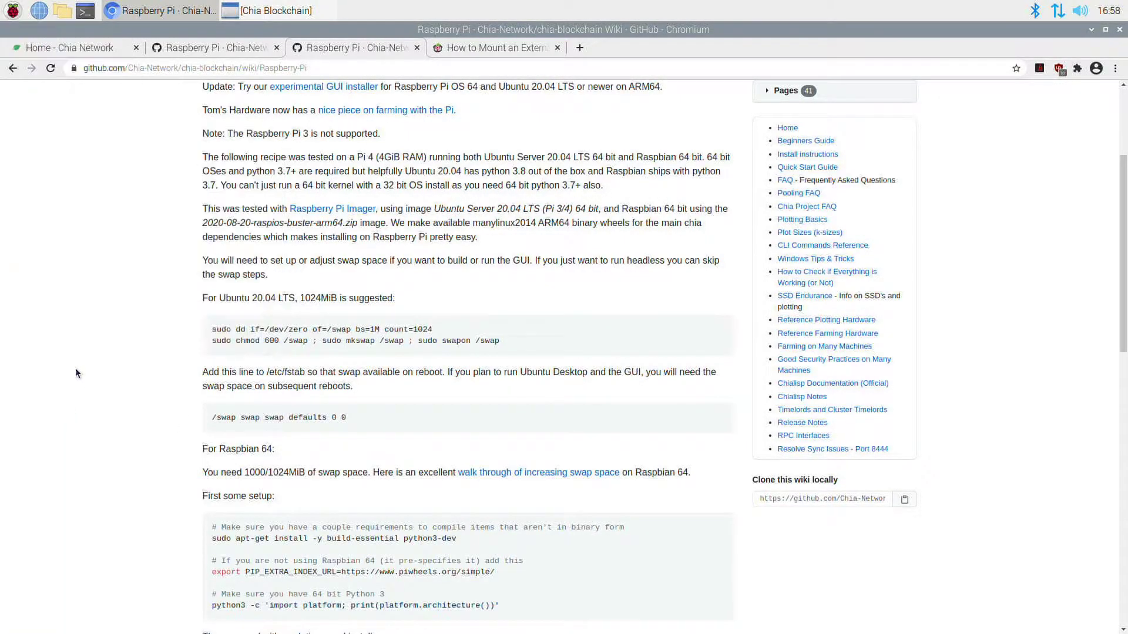
pyautogui.click(280, 10)
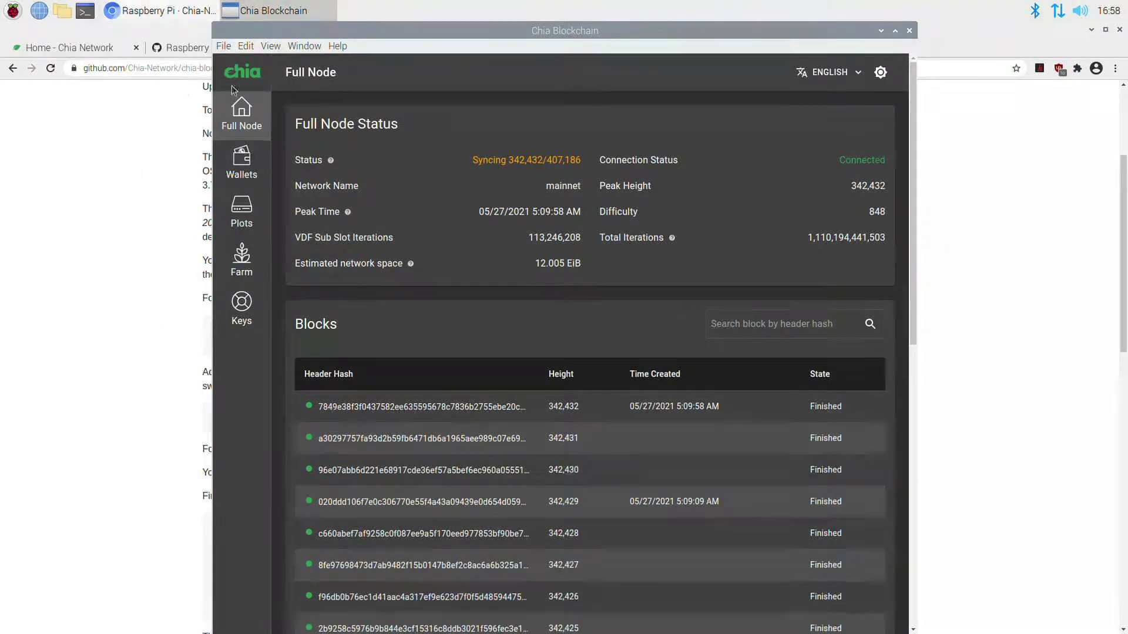
pyautogui.click(27, 236)
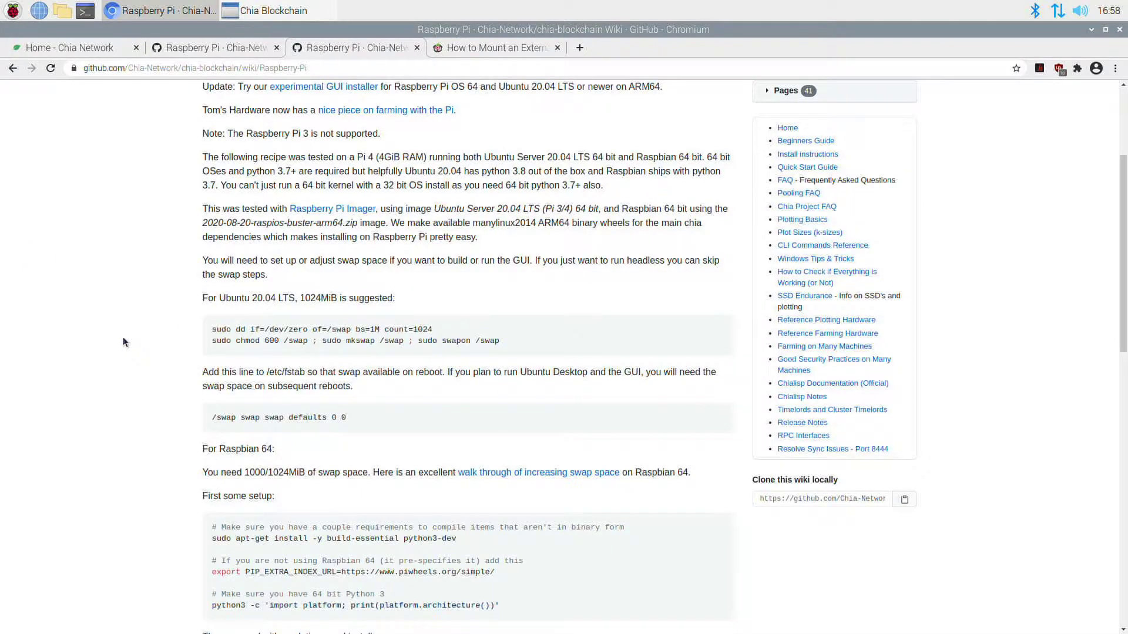
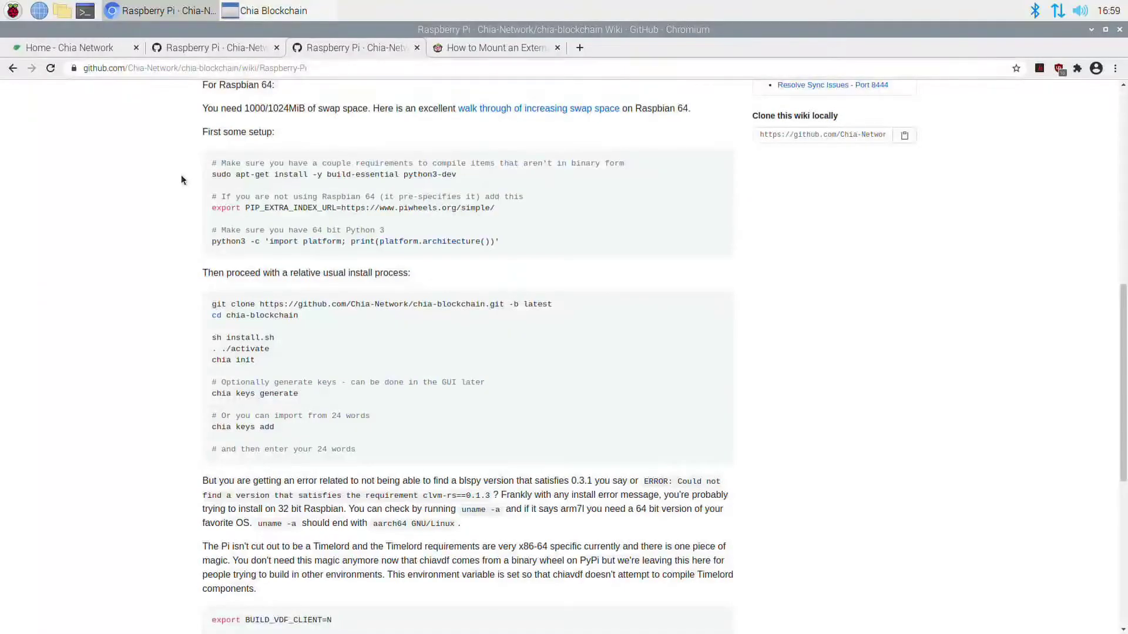
# Open a terminal window, place it beside the wiki's install commands and return to the wiki page.
pyautogui.click(87, 16)
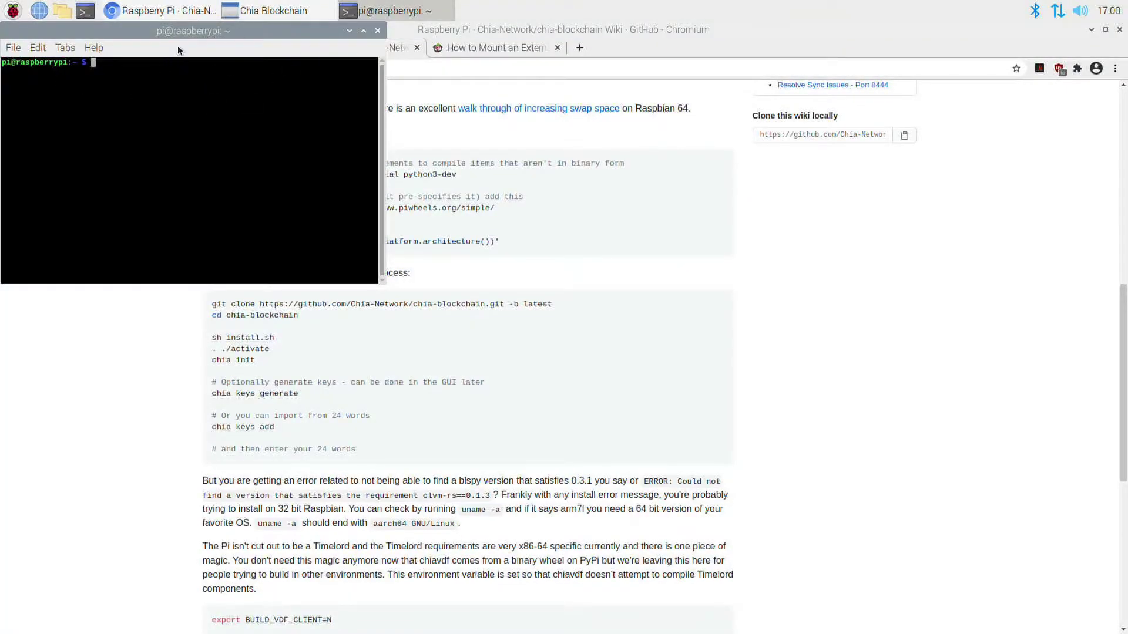
pyautogui.moveTo(174, 33); pyautogui.dragTo(872, 161)
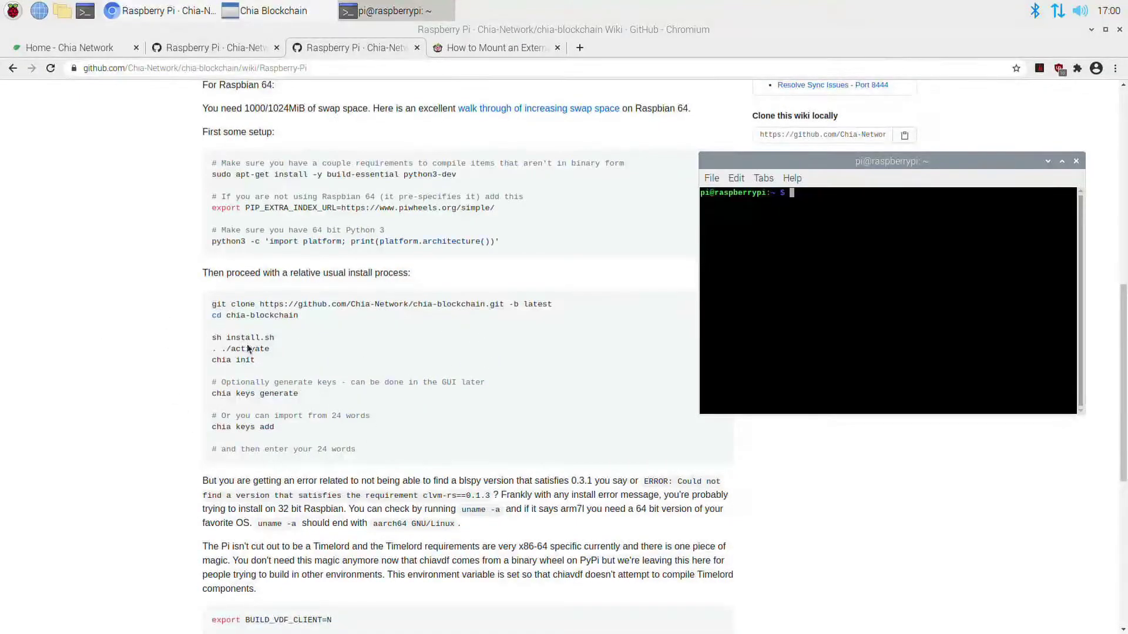
pyautogui.click(121, 331)
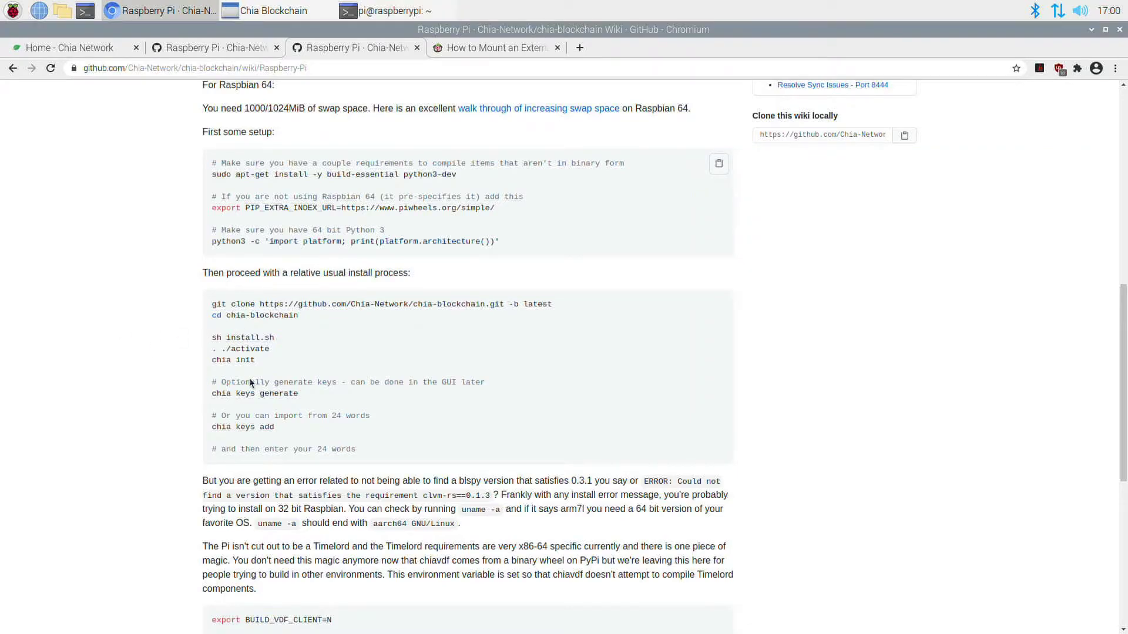
# Read the Raspberry Pi wiki page's sections on running headless and installing the GUI on Raspbian 64 bit.
pyautogui.scroll(-7, 181, 381)
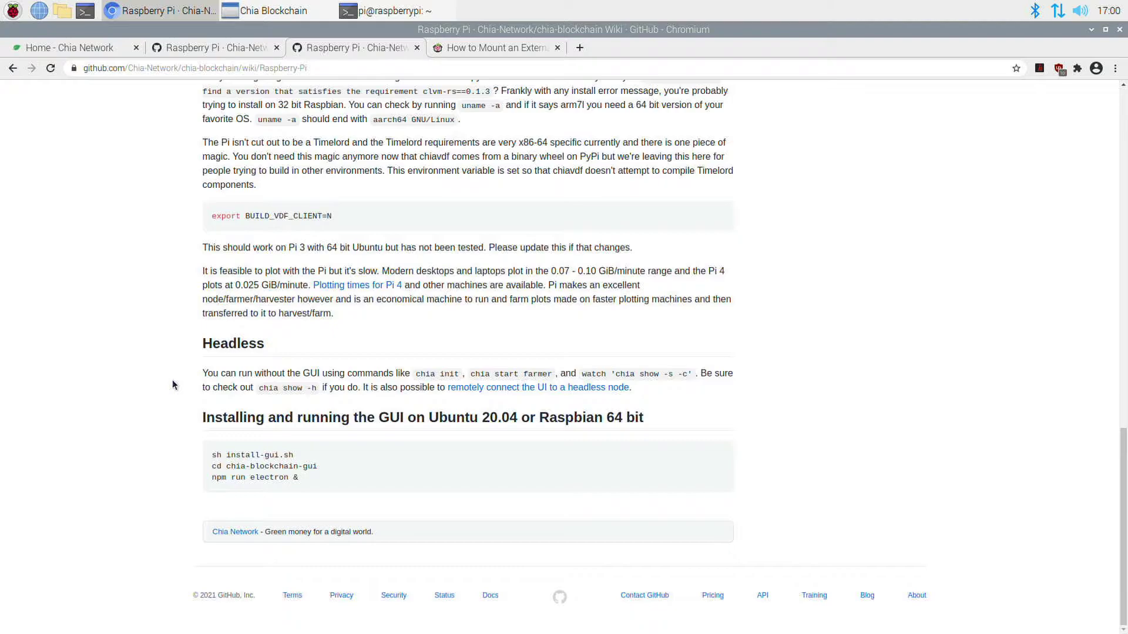
pyautogui.moveTo(727, 461)
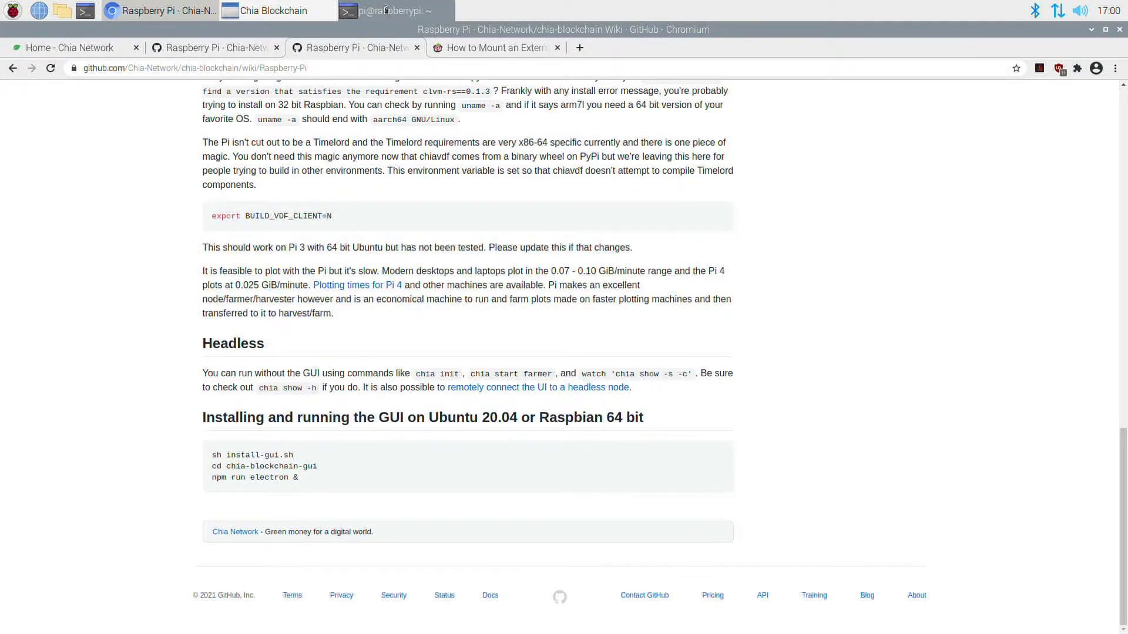
pyautogui.click(391, 10)
pyautogui.click(219, 422)
pyautogui.scroll(1, 188, 412)
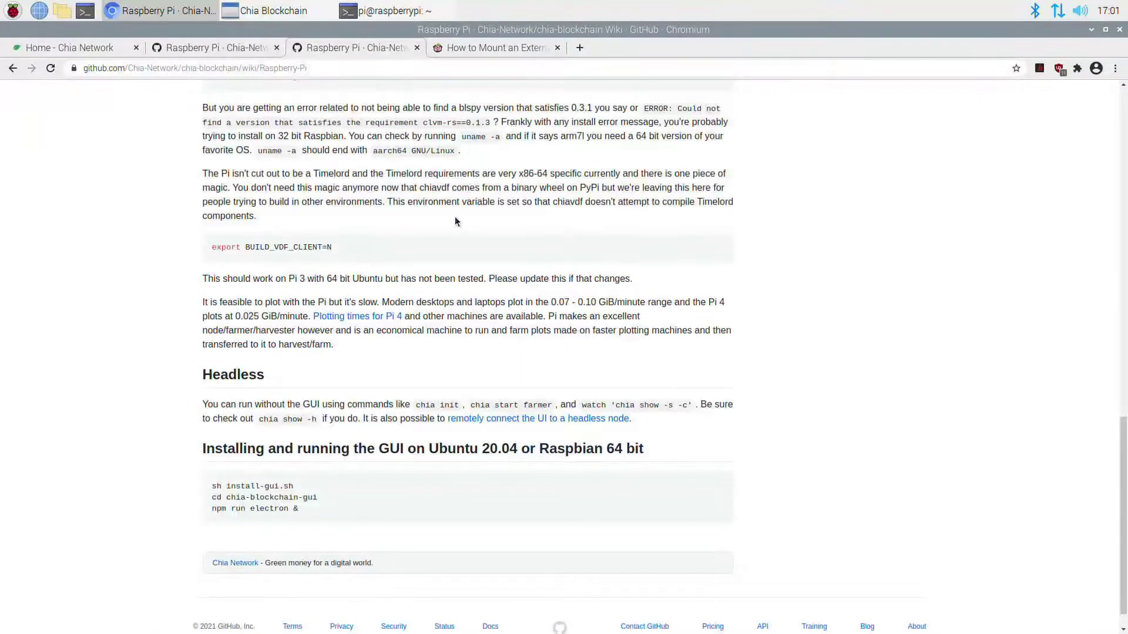
# View the full node status in Chia Blockchain and the home folder in the file manager, and return to the browser.
pyautogui.click(281, 11)
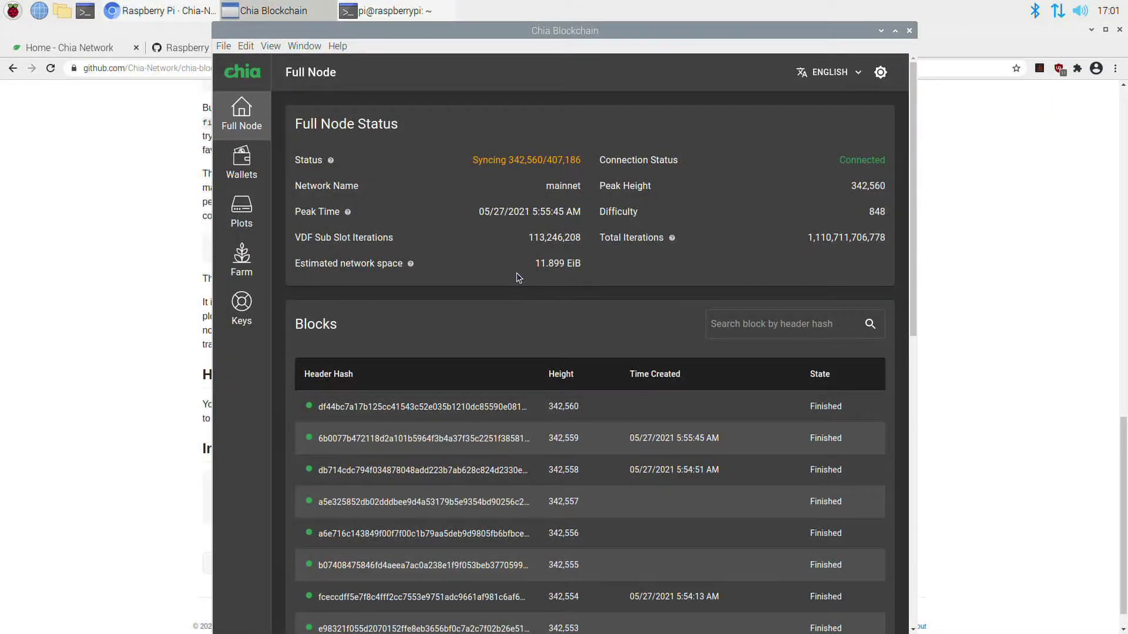
pyautogui.click(62, 11)
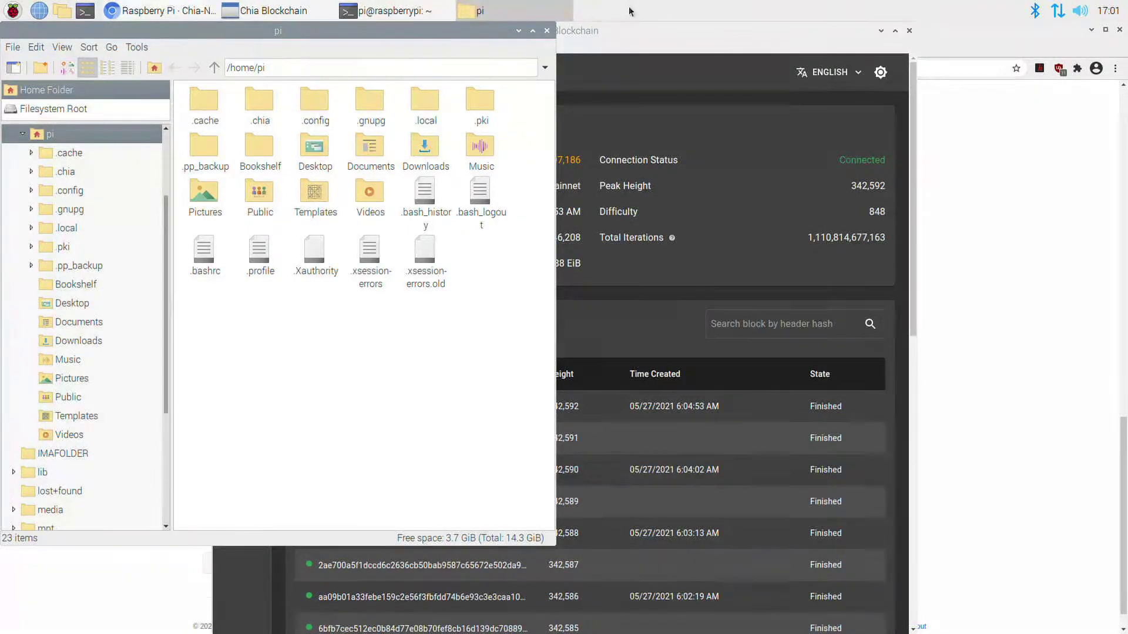
pyautogui.hotkey('alt', 'Tab')
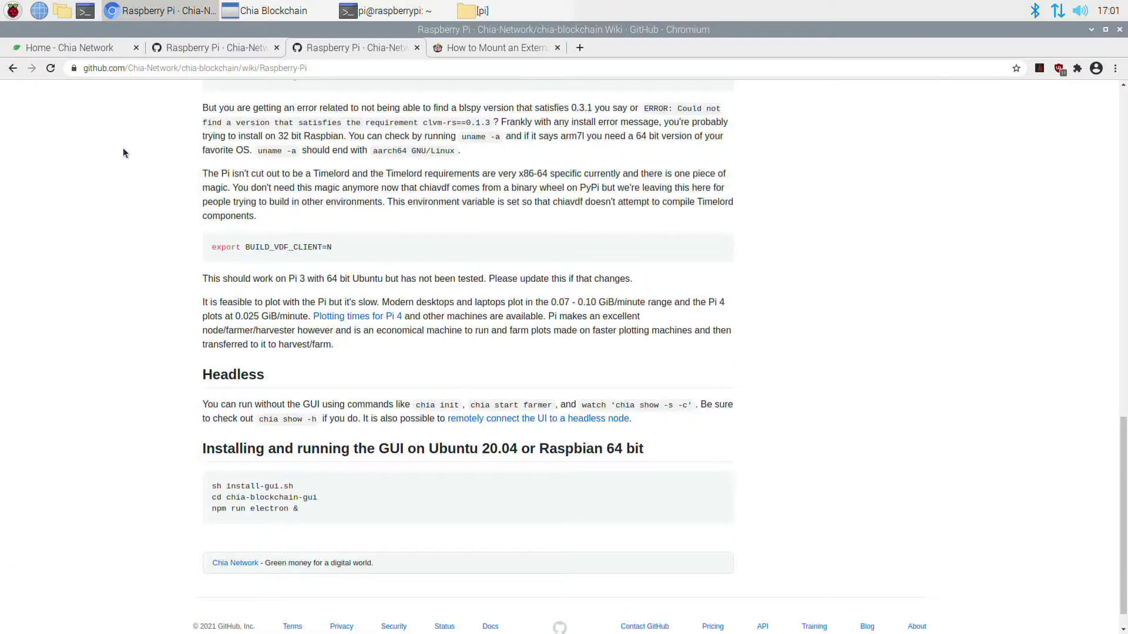
# Examine The Pi Hut guide on mounting an external hard drive, covering drive detection, partitions, mounting, permissions and automounting through fstab.
pyautogui.click(471, 49)
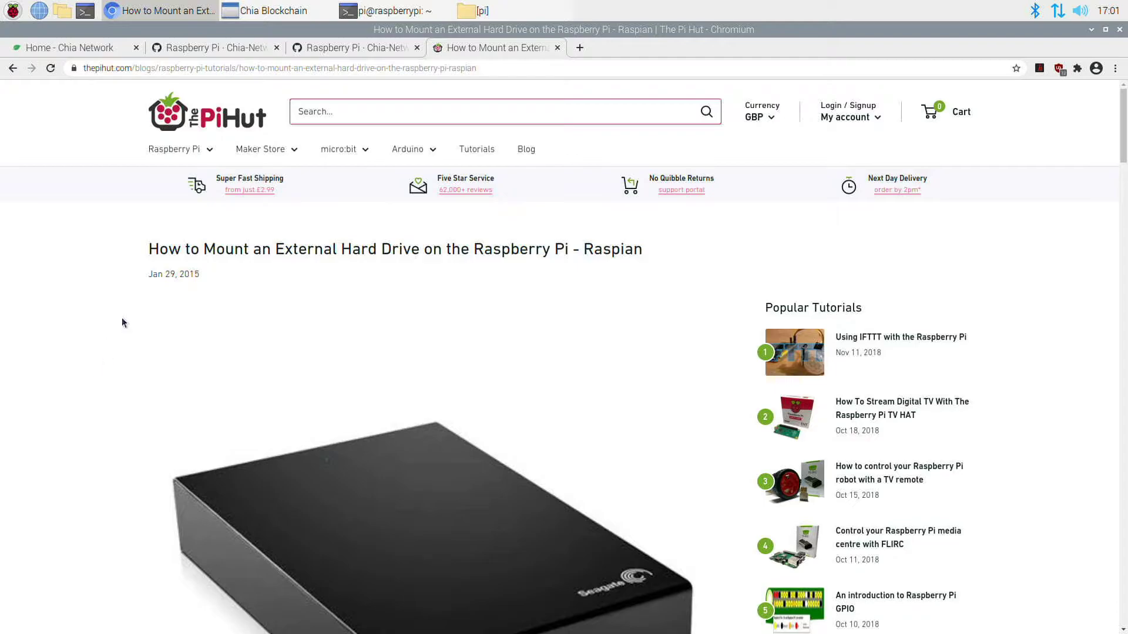
pyautogui.scroll(-8, 170, 317)
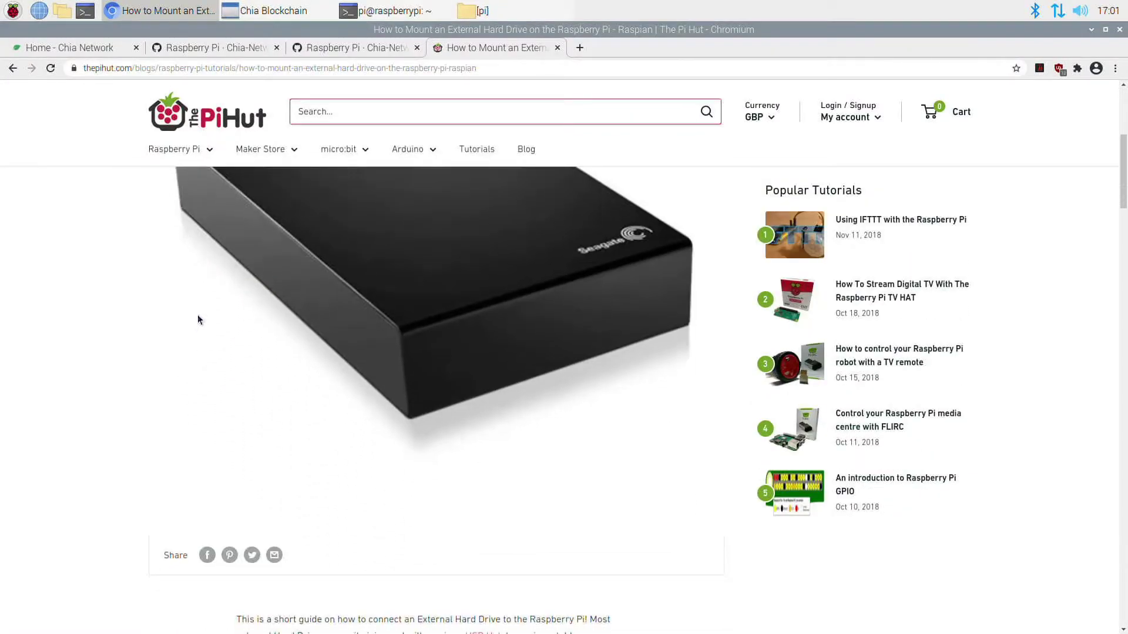
pyautogui.scroll(-4, 209, 316)
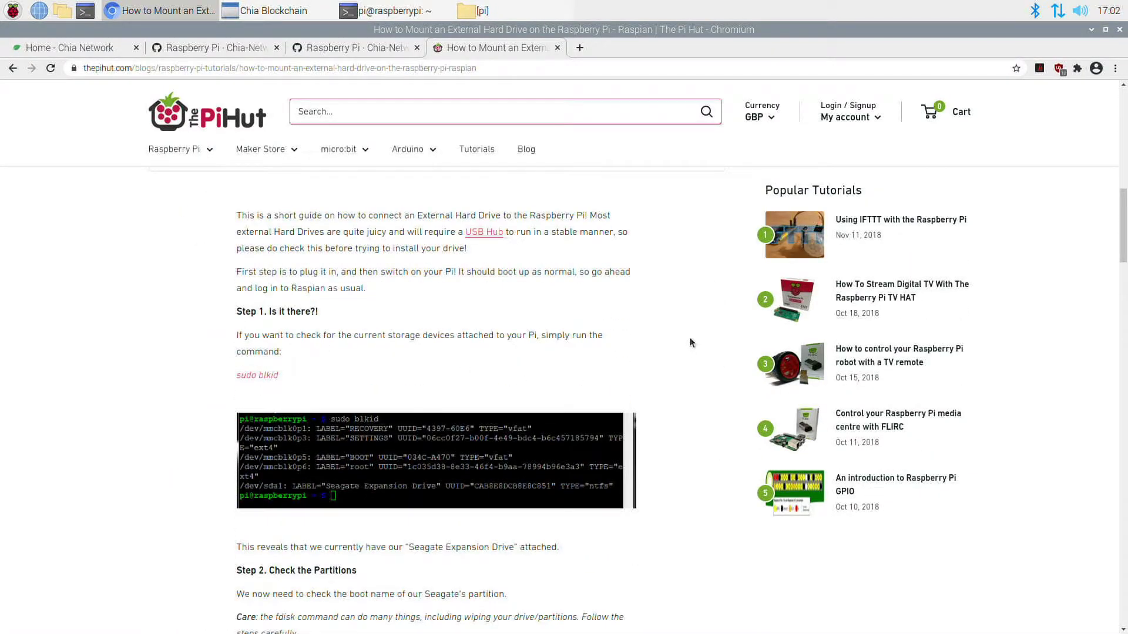
pyautogui.scroll(-4, 624, 407)
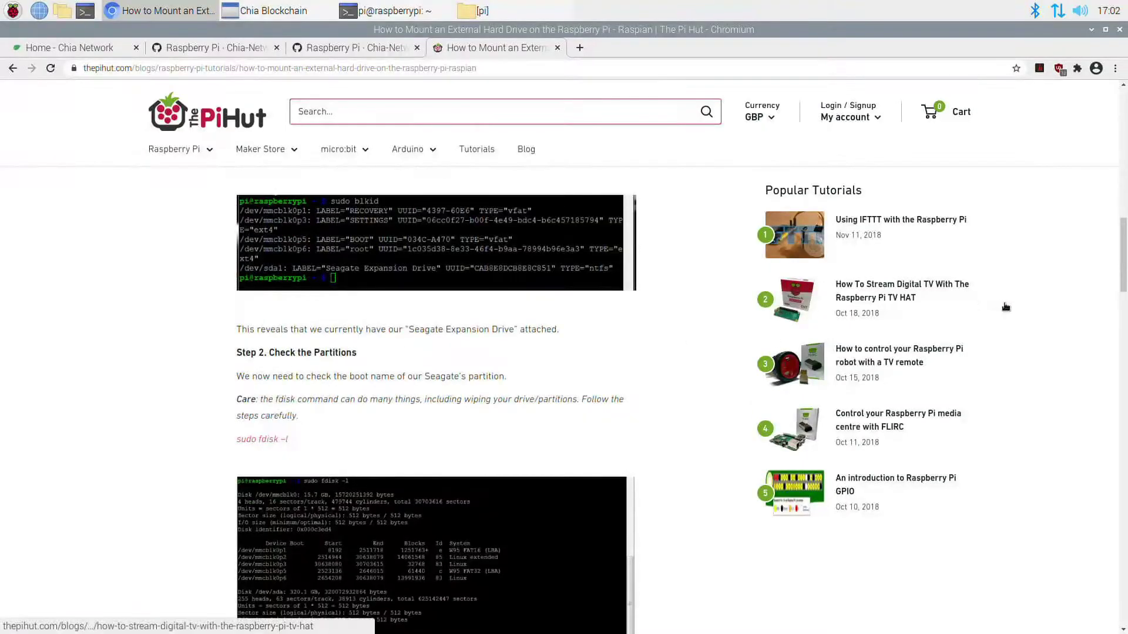
pyautogui.scroll(-8, 534, 423)
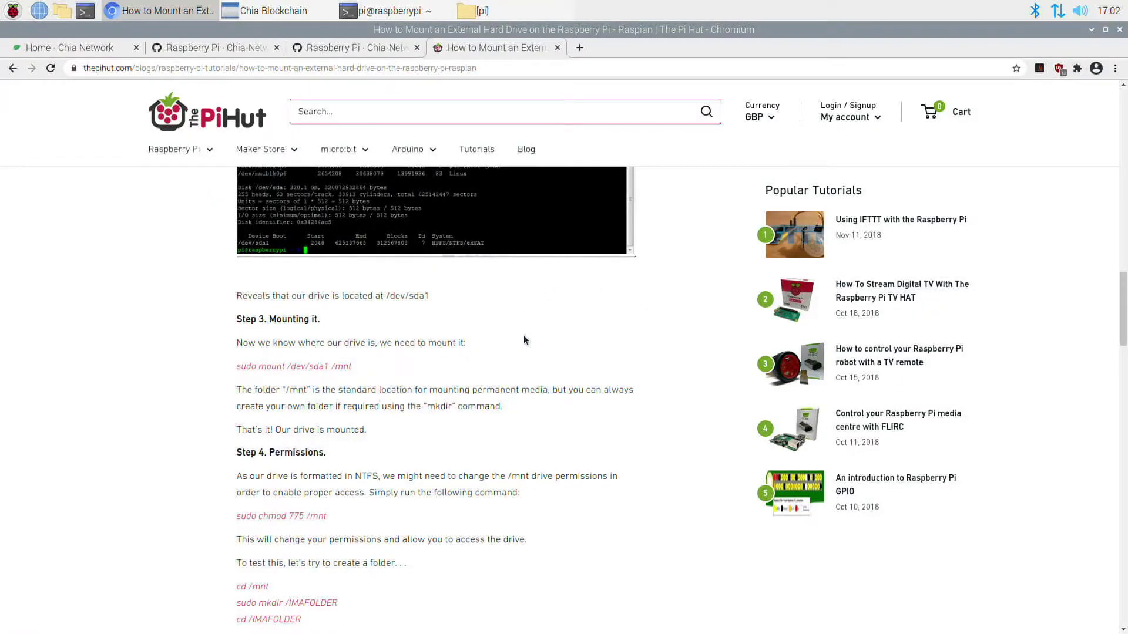
pyautogui.scroll(-6, 594, 338)
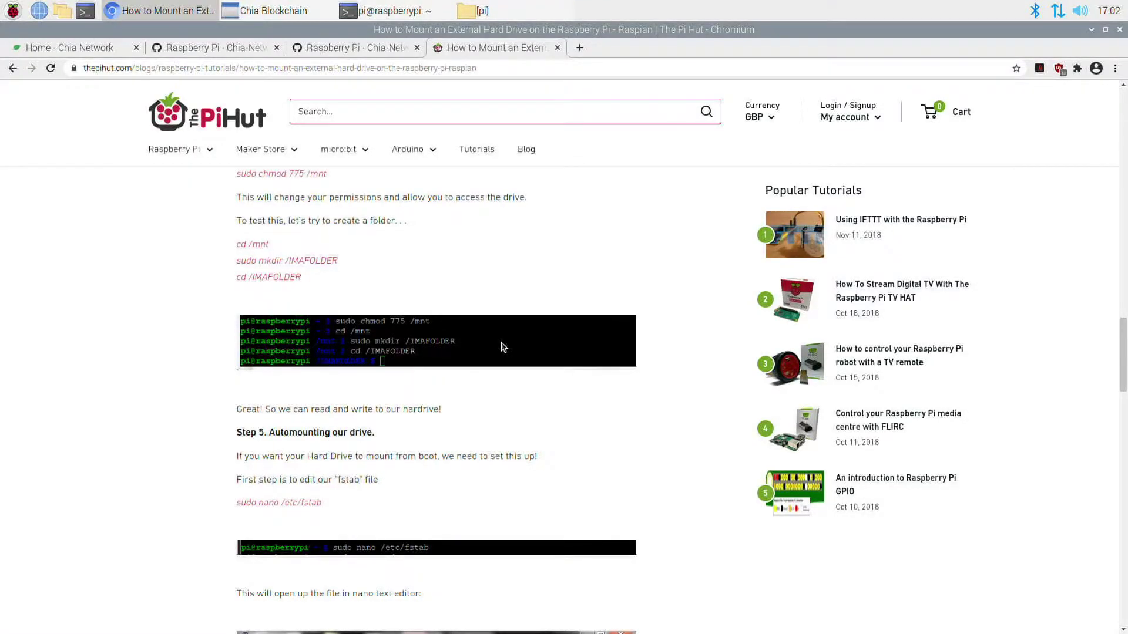
pyautogui.scroll(-2, 502, 347)
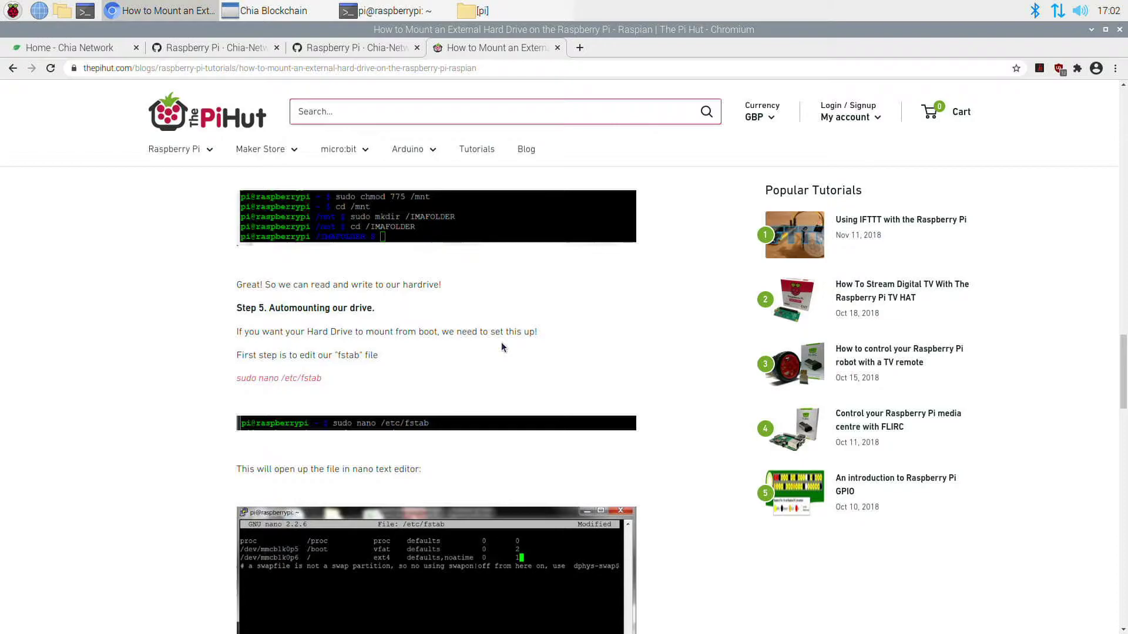
pyautogui.scroll(7, 502, 347)
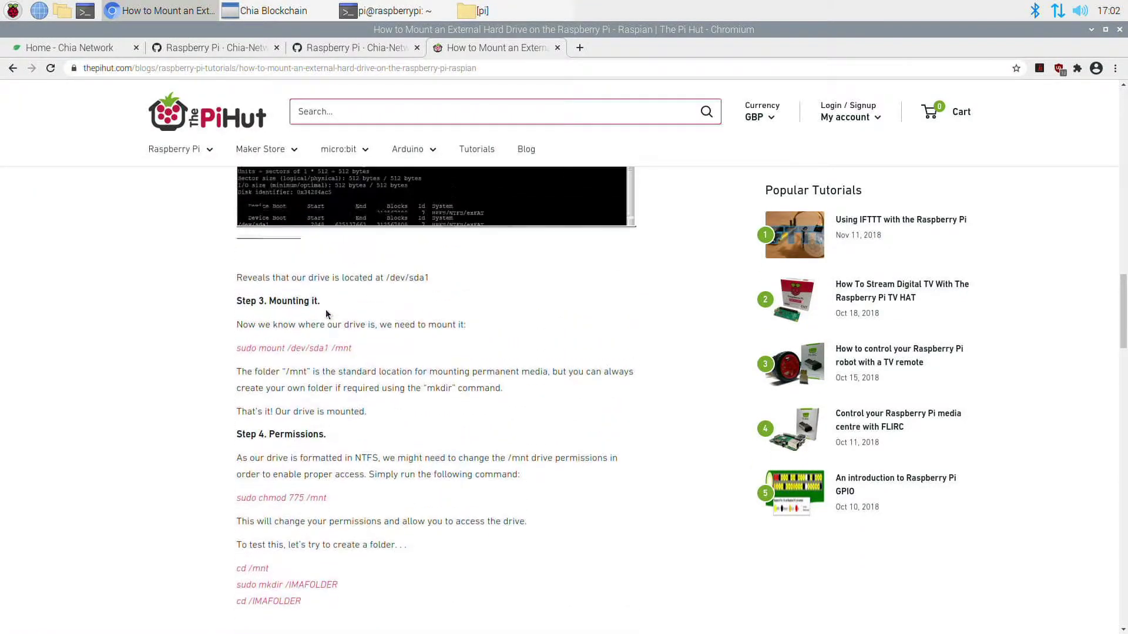
# Review The Pi Hut guide's partition check, mounting and permissions steps and its fstab line for mounting the drive at boot.
pyautogui.scroll(5, 326, 313)
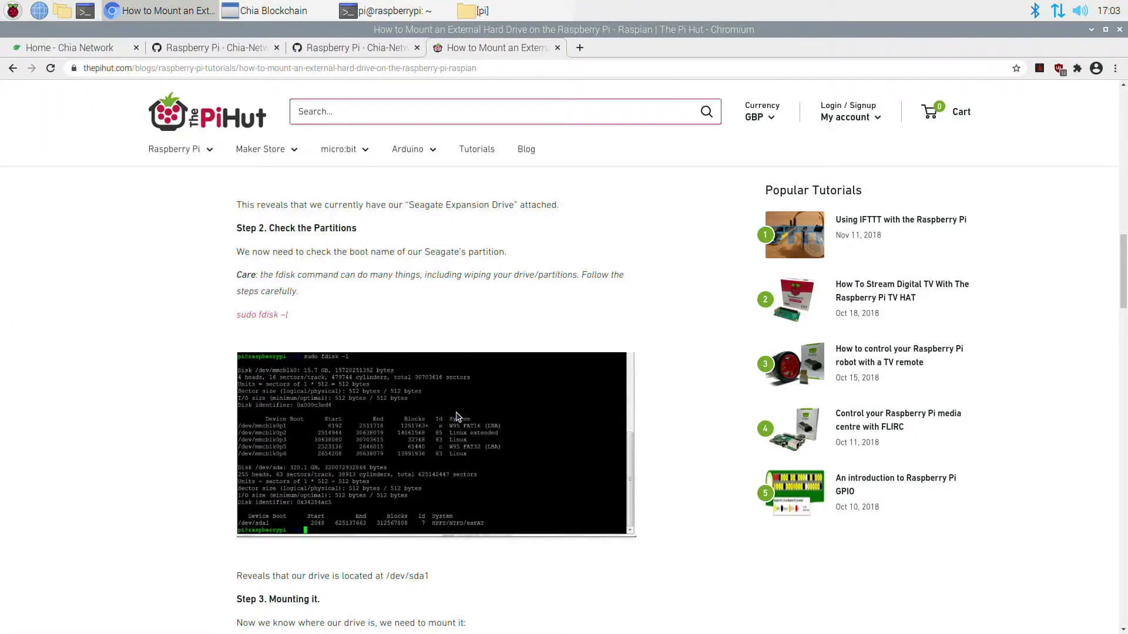
pyautogui.scroll(-13, 458, 417)
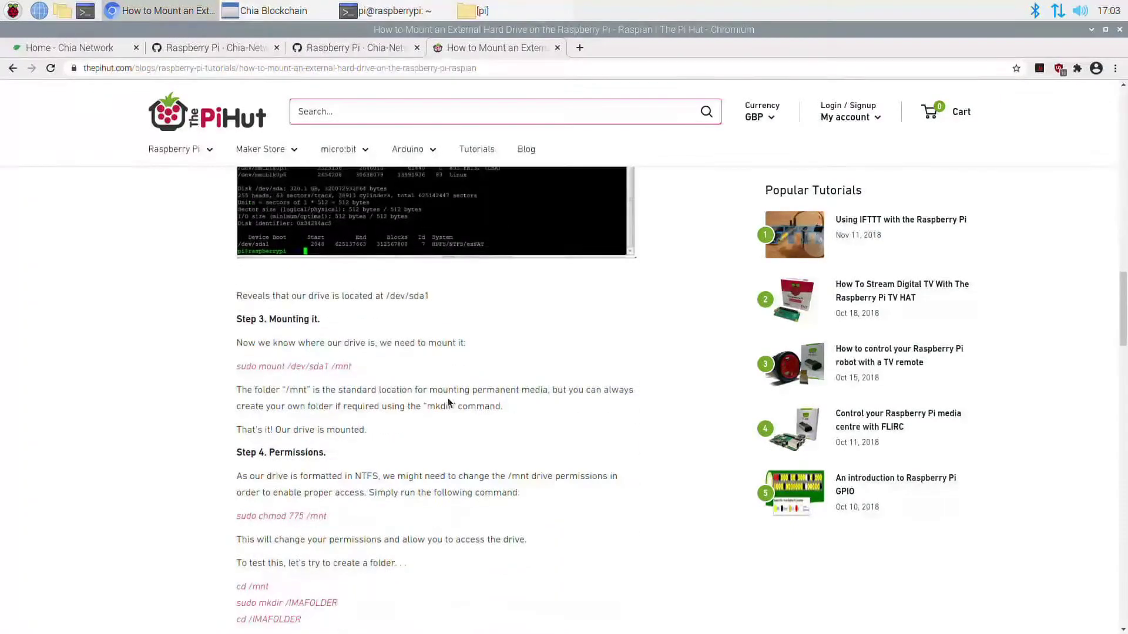
pyautogui.scroll(-7, 449, 399)
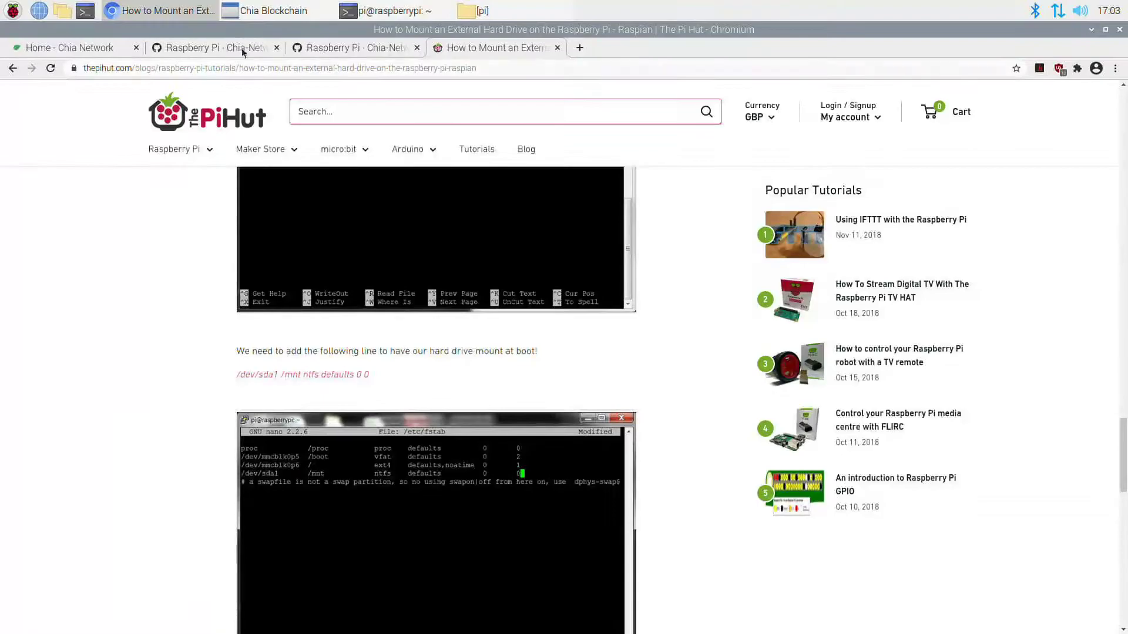
# Switch to Chia Blockchain and start adding a new plot.
pyautogui.click(311, 8)
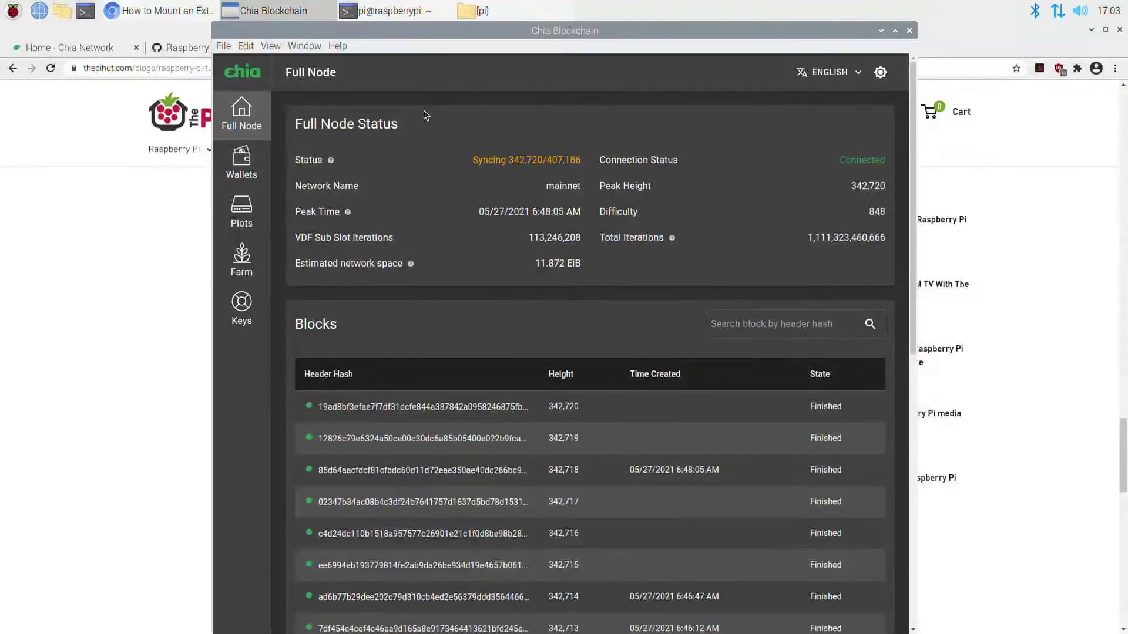
pyautogui.click(246, 227)
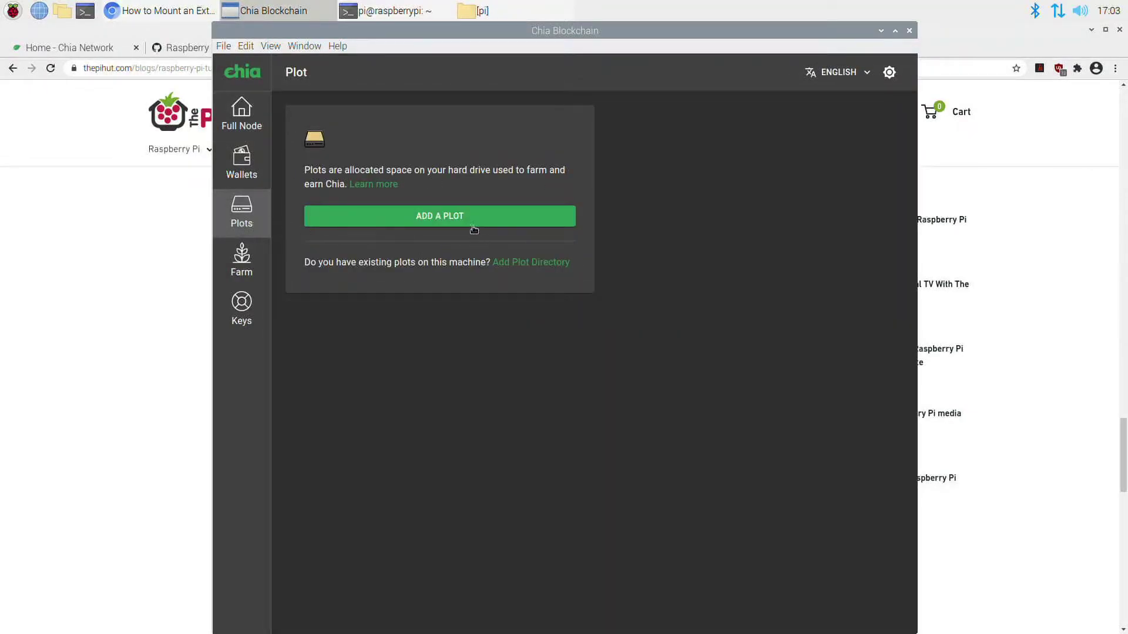
pyautogui.click(455, 221)
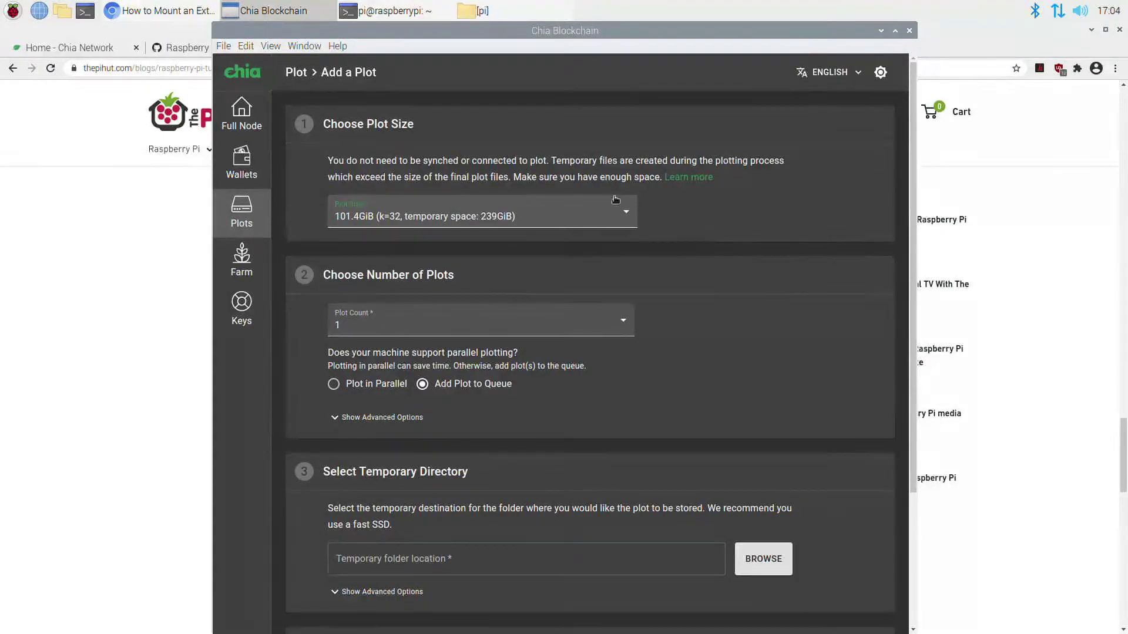
# Try to set the plot size to 600MiB (k=25), declining the confirmation.
pyautogui.click(624, 212)
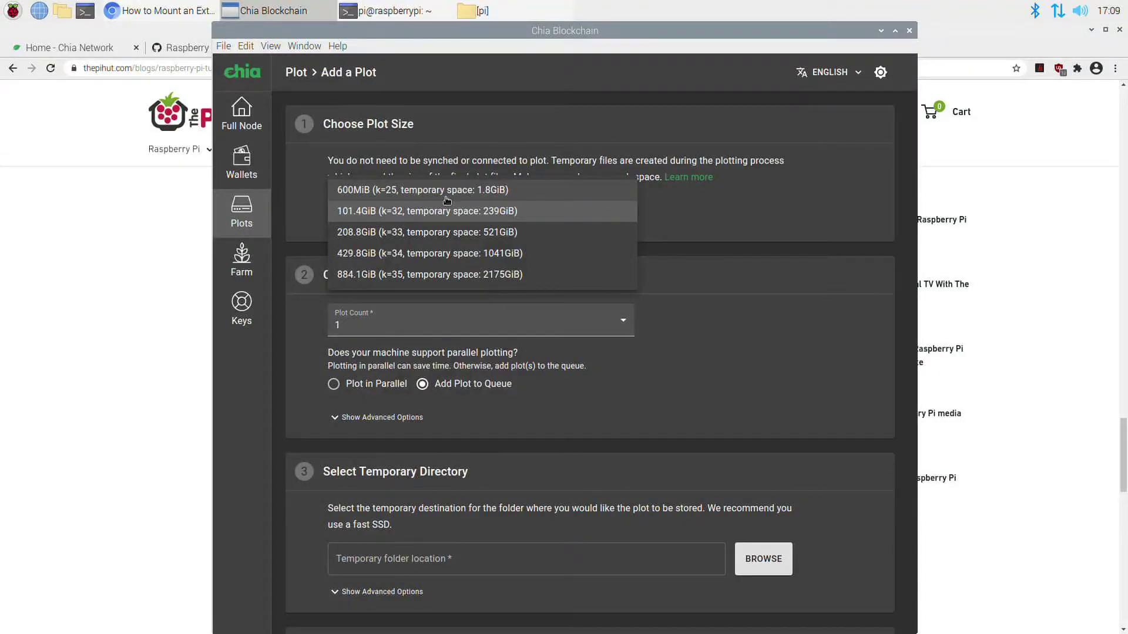
pyautogui.click(480, 193)
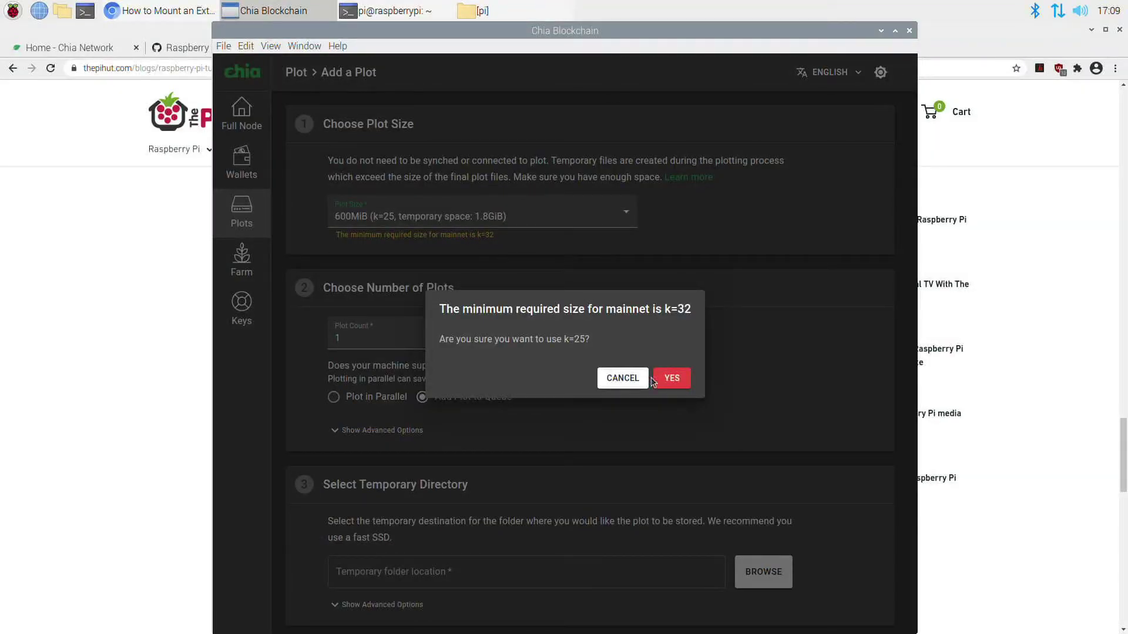
pyautogui.click(634, 382)
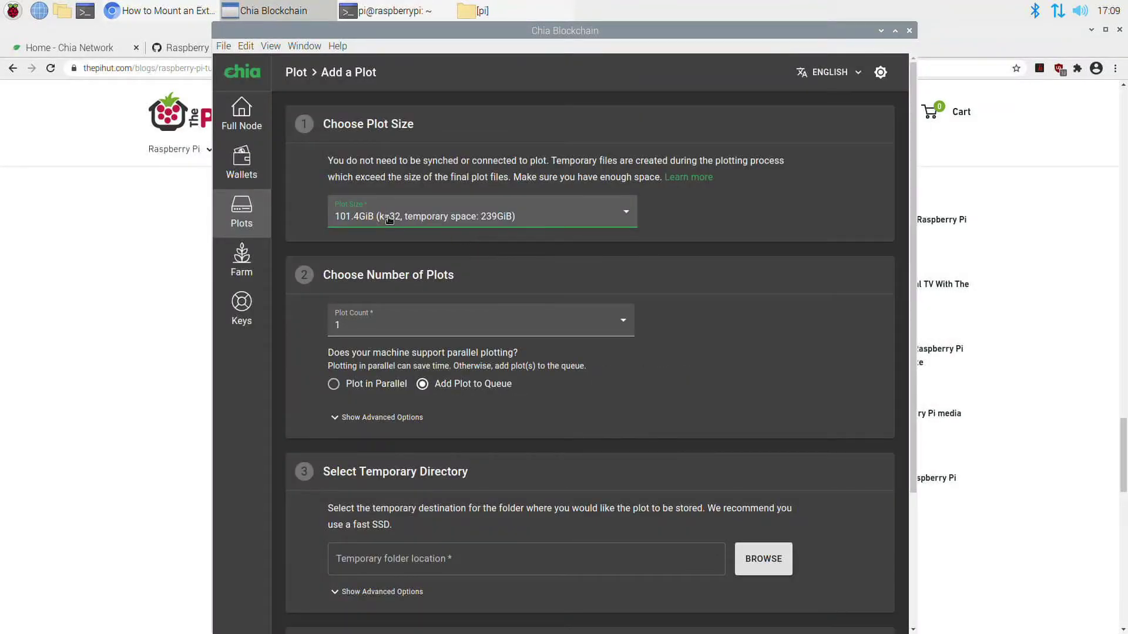
# Examine the available plot sizes and plot counts, and the temporary and final directory sections of the new plot form.
pyautogui.click(389, 218)
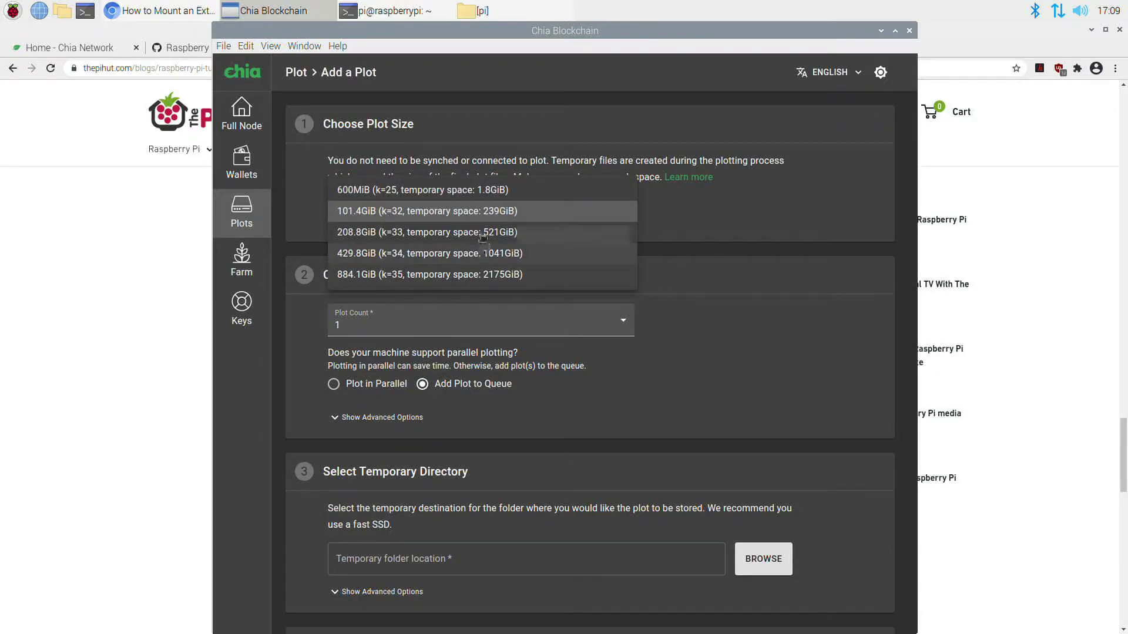
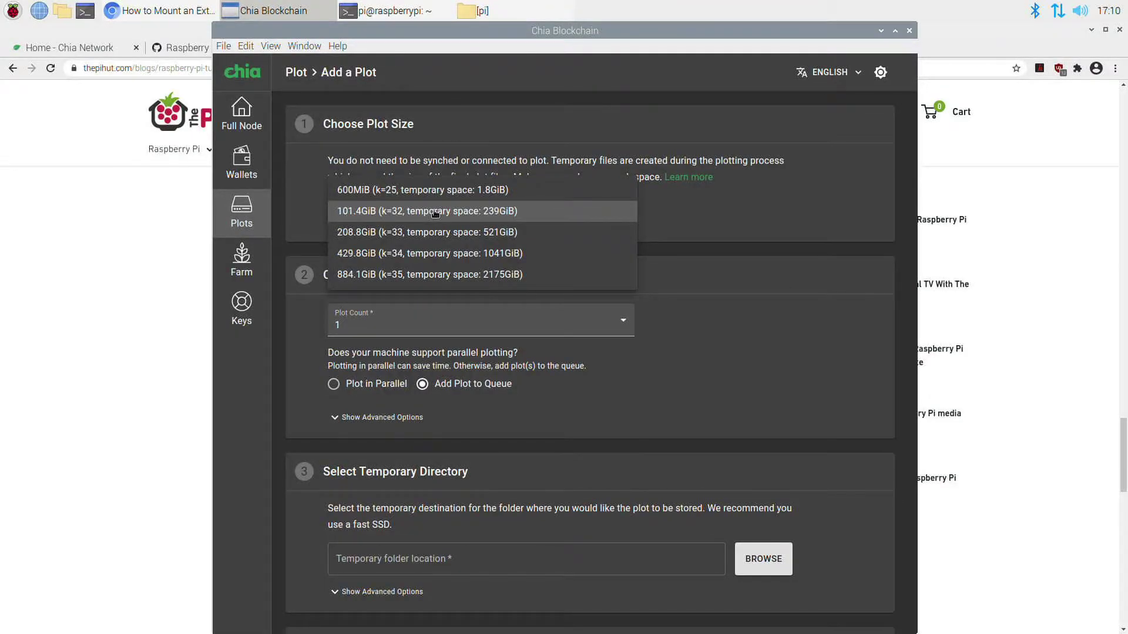
pyautogui.click(675, 442)
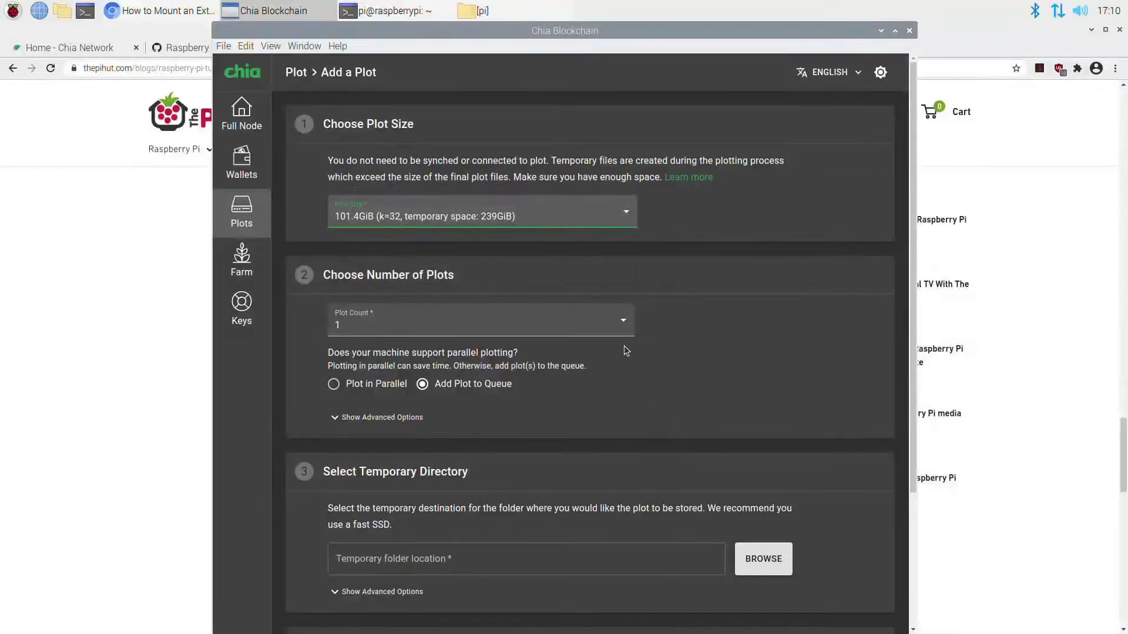
pyautogui.click(469, 326)
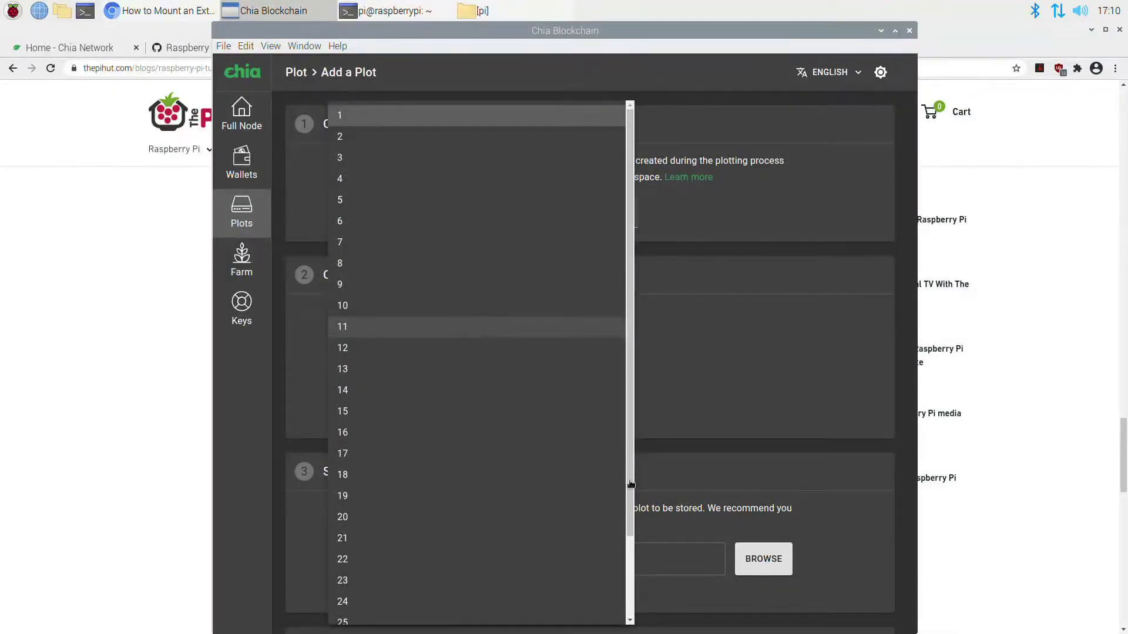
pyautogui.scroll(-2, 425, 360)
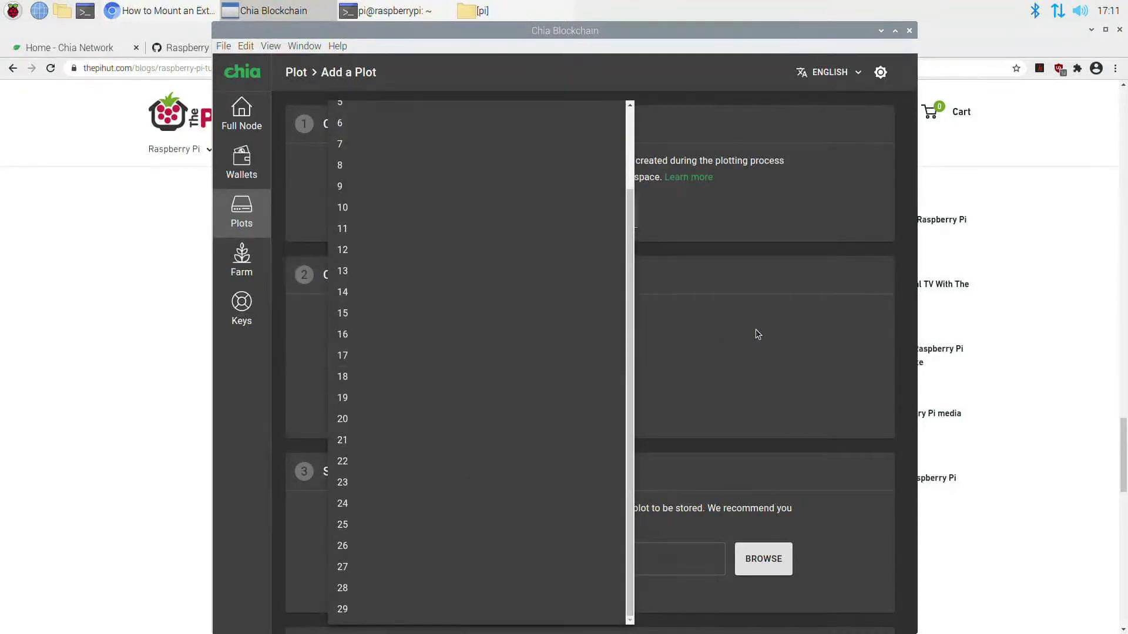
pyautogui.click(704, 340)
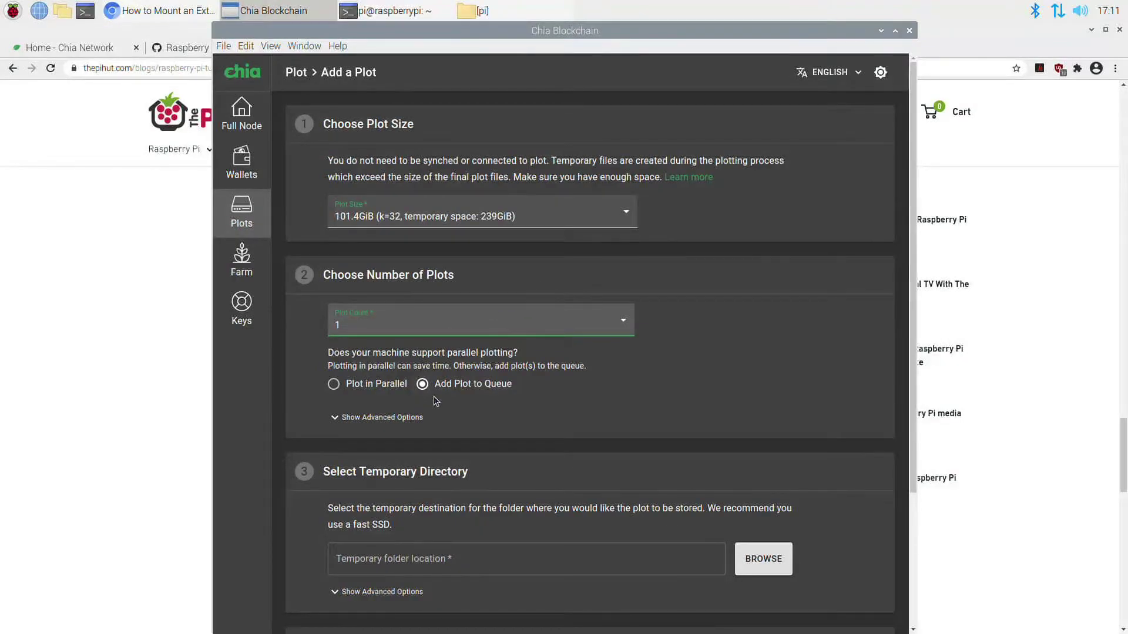
pyautogui.scroll(-2, 526, 408)
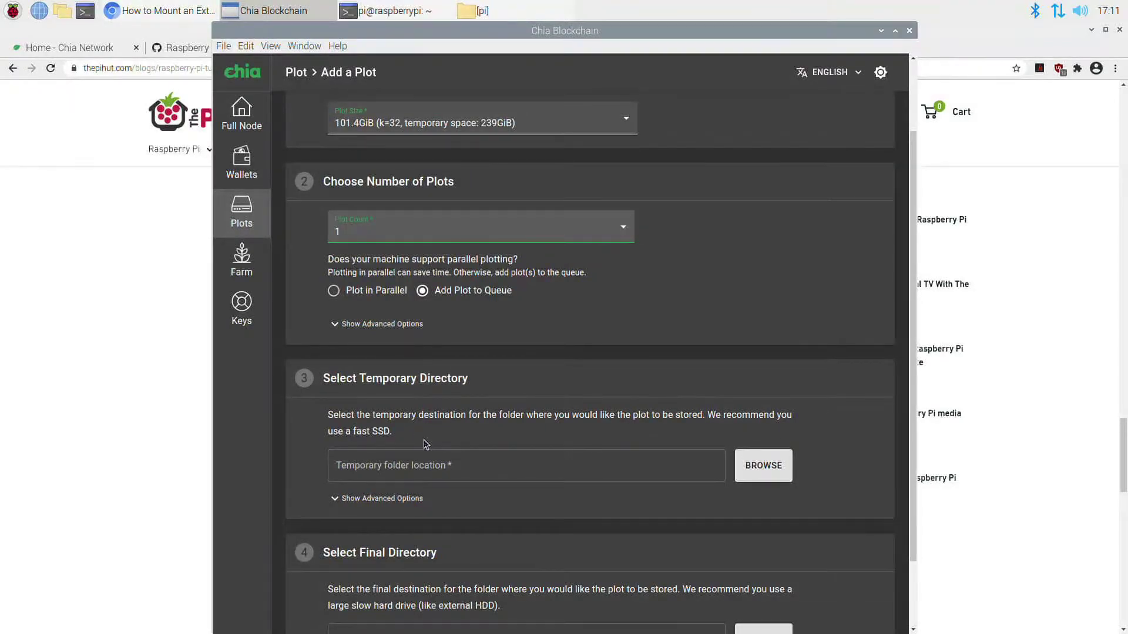
pyautogui.scroll(-3, 426, 444)
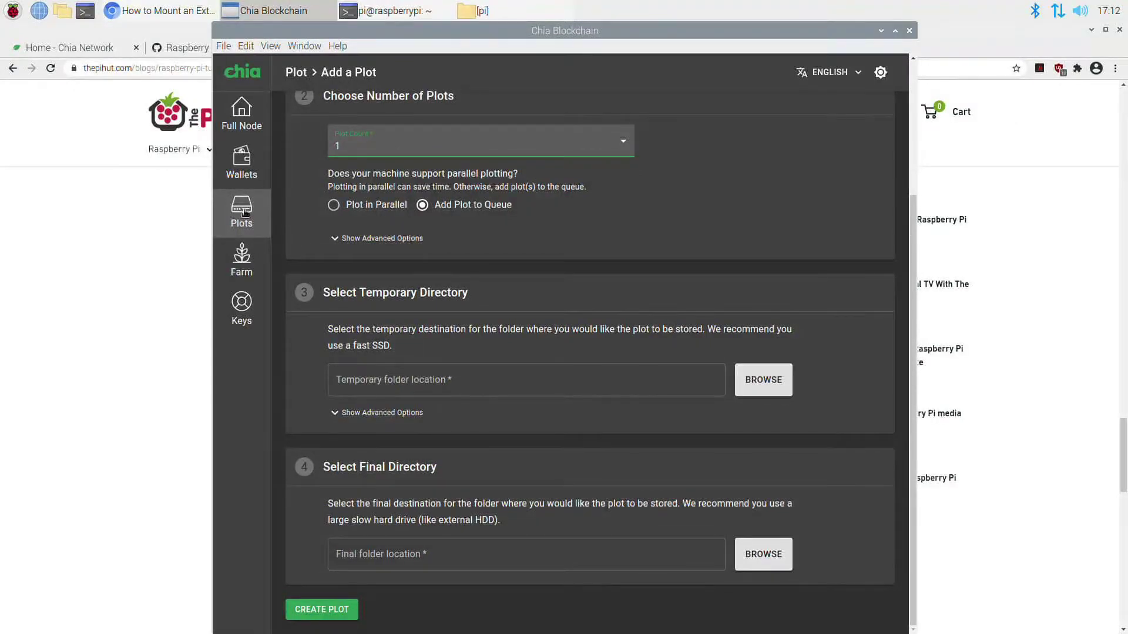
# Choose plotting in parallel, expand the advanced options for the number of plots and show the help on disabling bitfield plotting.
pyautogui.click(358, 212)
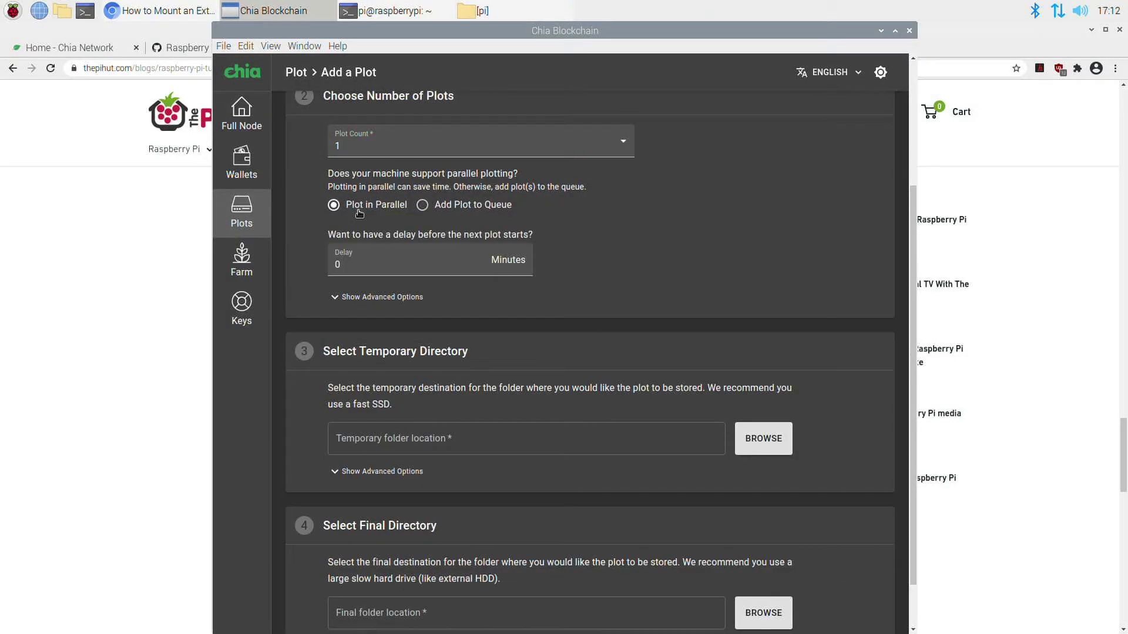
pyautogui.doubleClick(379, 261)
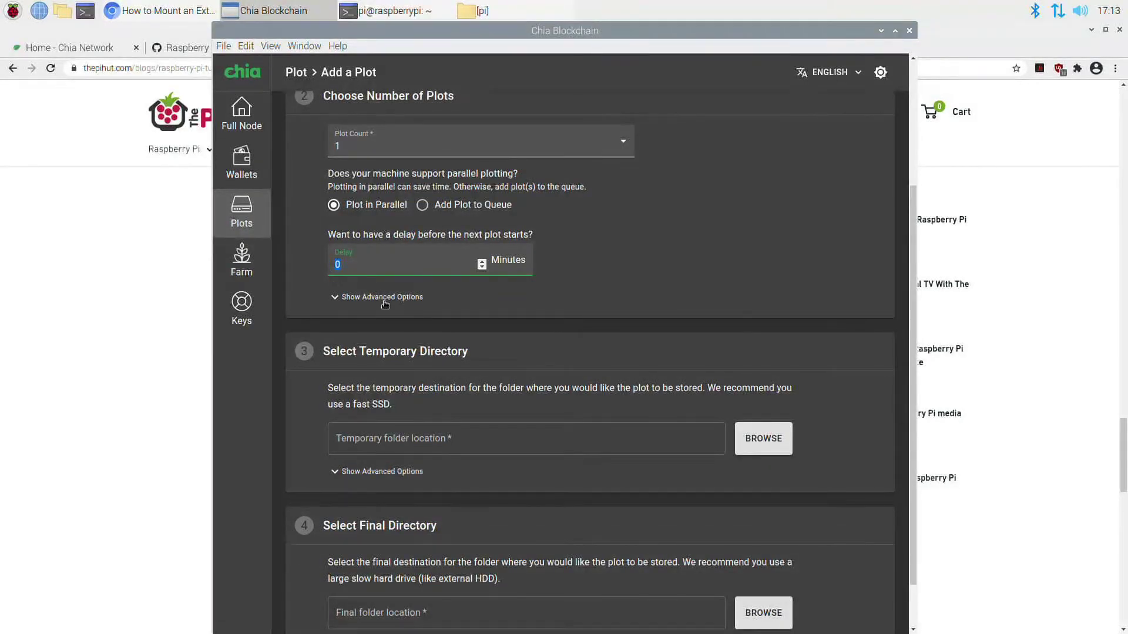
pyautogui.click(693, 295)
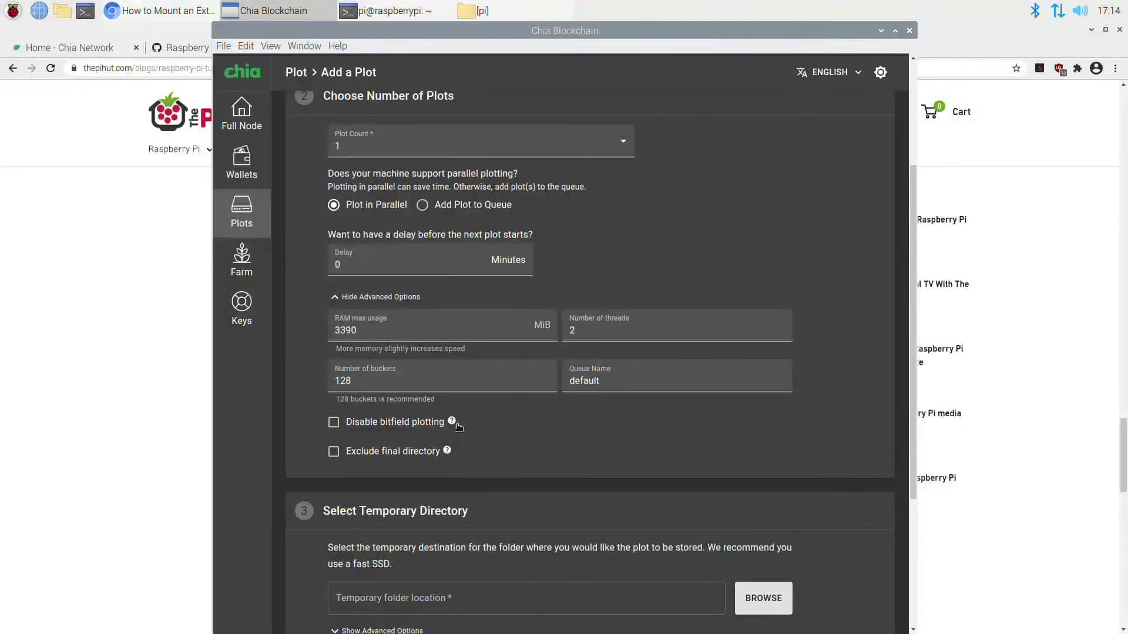
pyautogui.moveTo(455, 425)
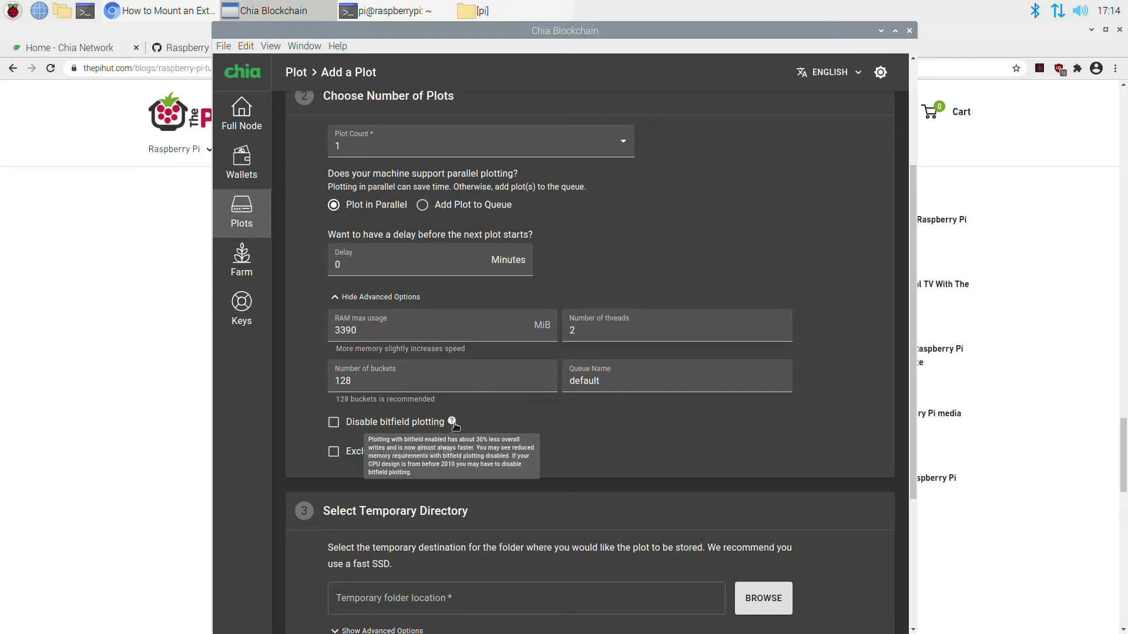